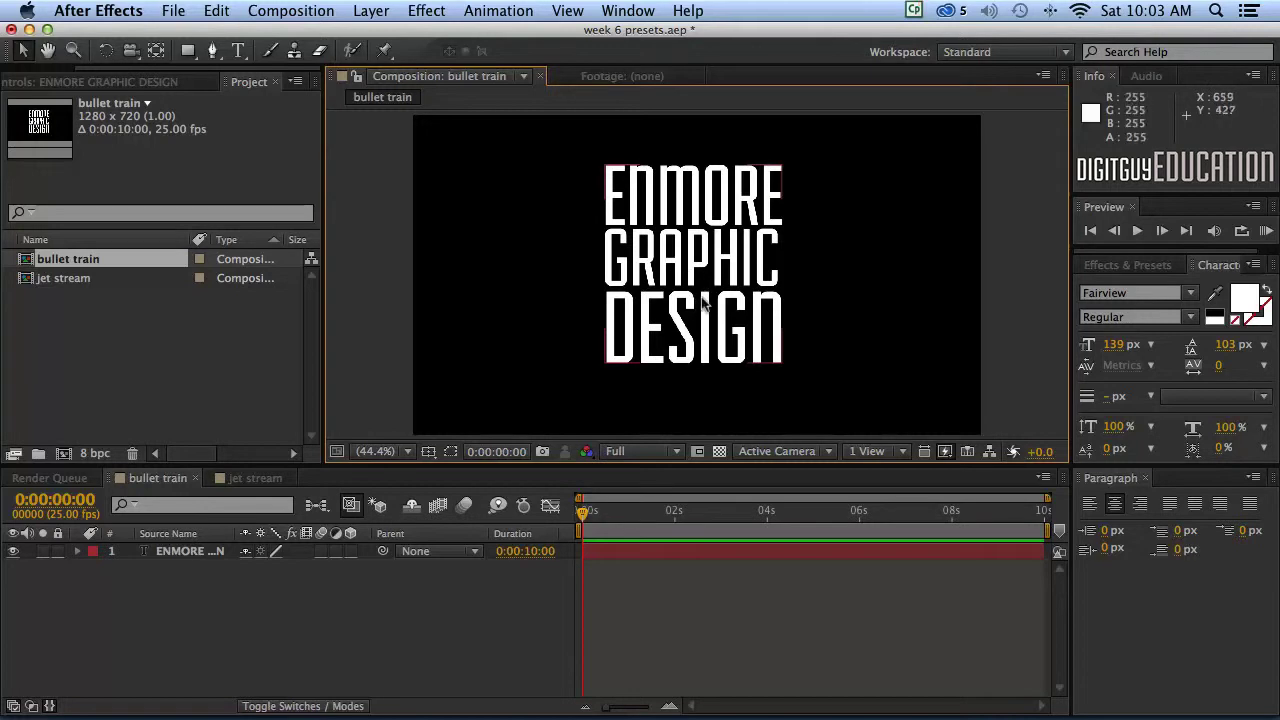
Select the ENMORE GRAPHIC DESIGN text layer and browse its animation presets in Adobe Bridge
{"action": "left_click", "coordinate": [702, 305]}
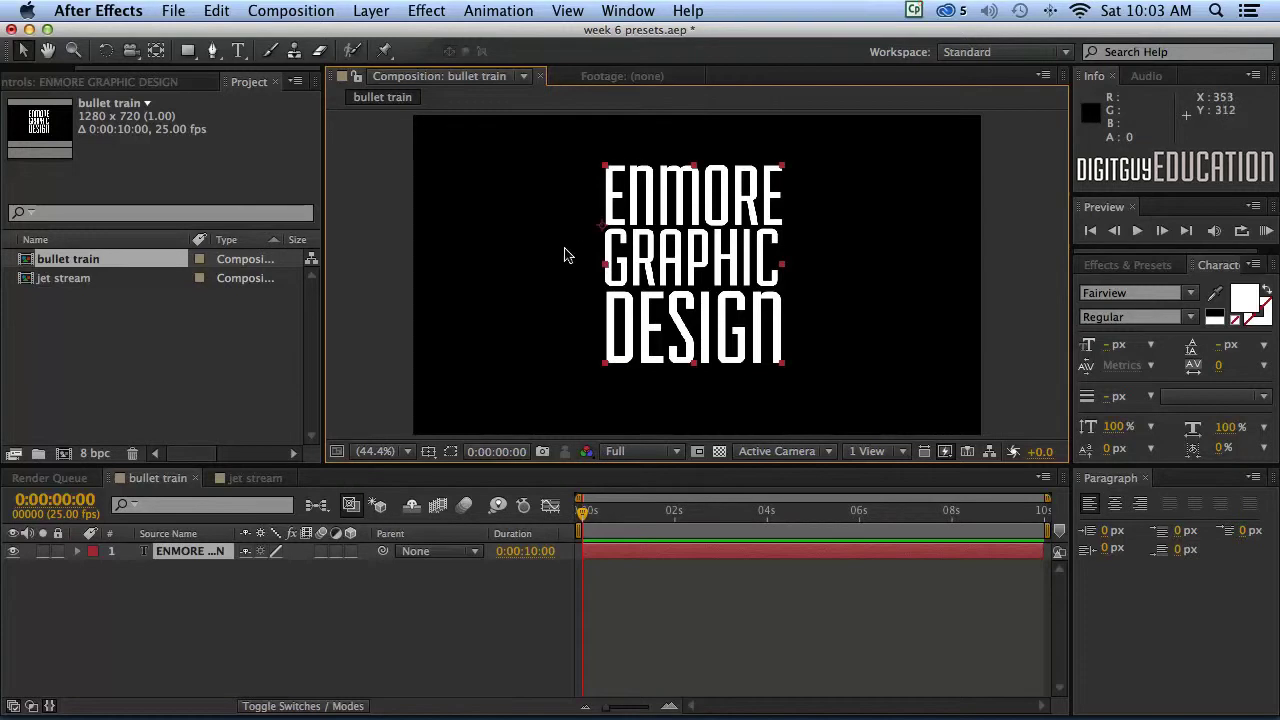
{"action": "left_click", "coordinate": [191, 560]}
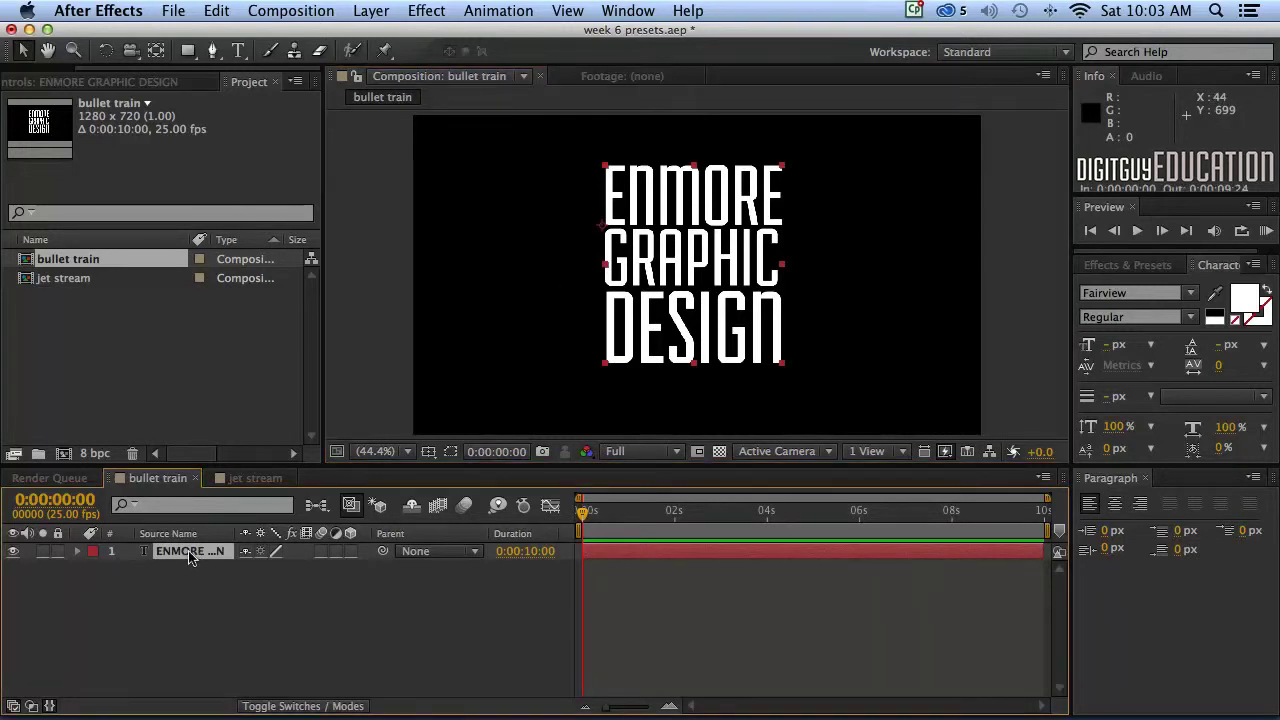
{"action": "left_click", "coordinate": [492, 11]}
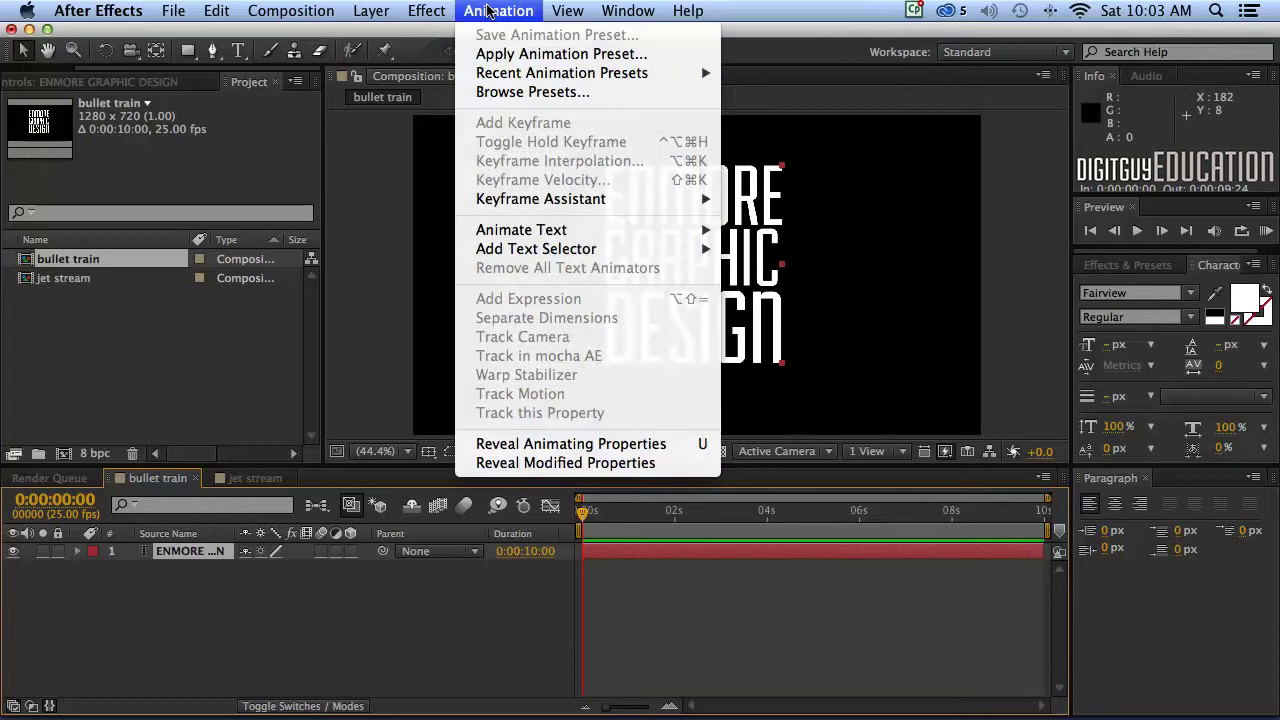
{"action": "left_click", "coordinate": [507, 92]}
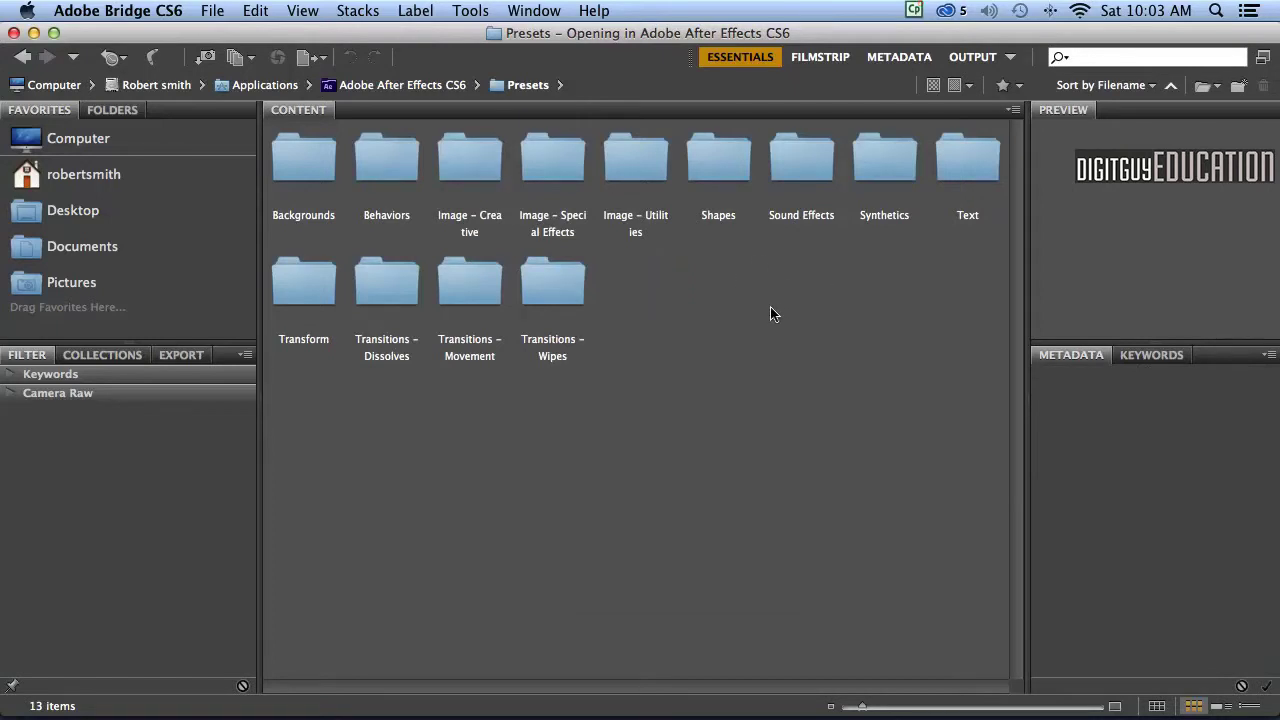
In Text > Blurs, preview Blur By Word, Bullet Train, Evaporate, Foggy and Jiggy, then choose Bullet Train
{"action": "double_click", "coordinate": [960, 165]}
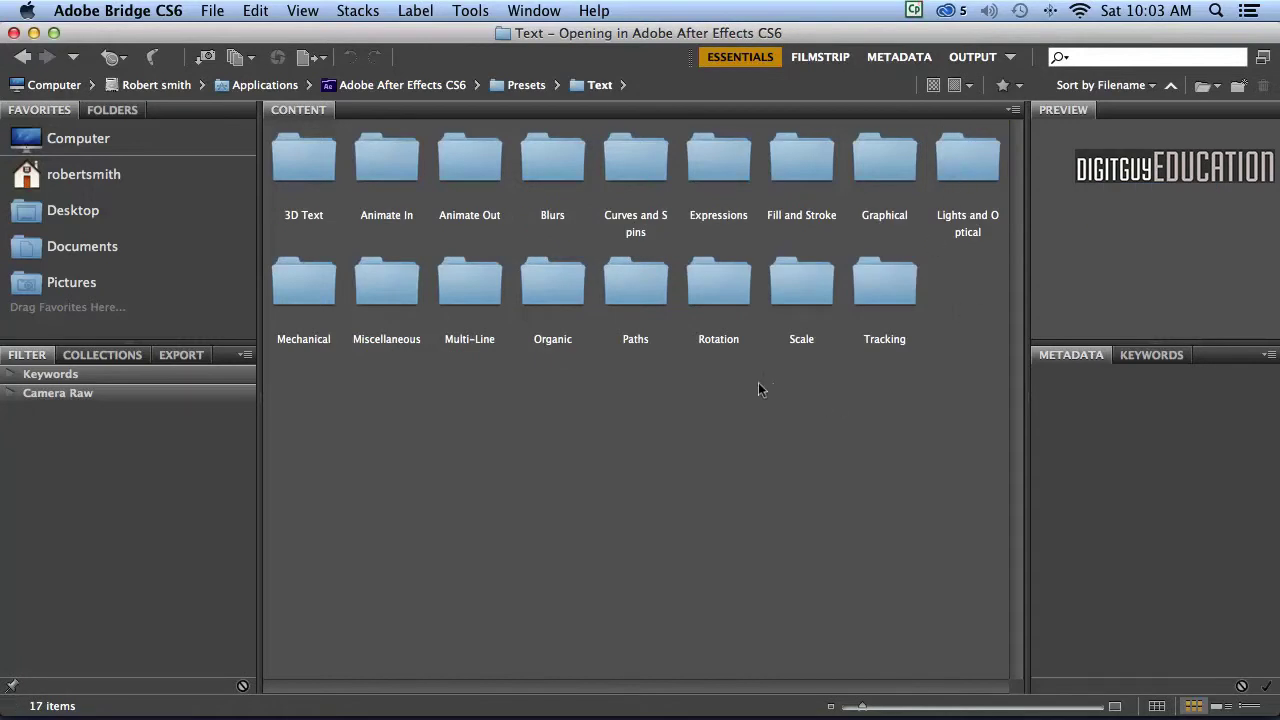
{"action": "double_click", "coordinate": [547, 156]}
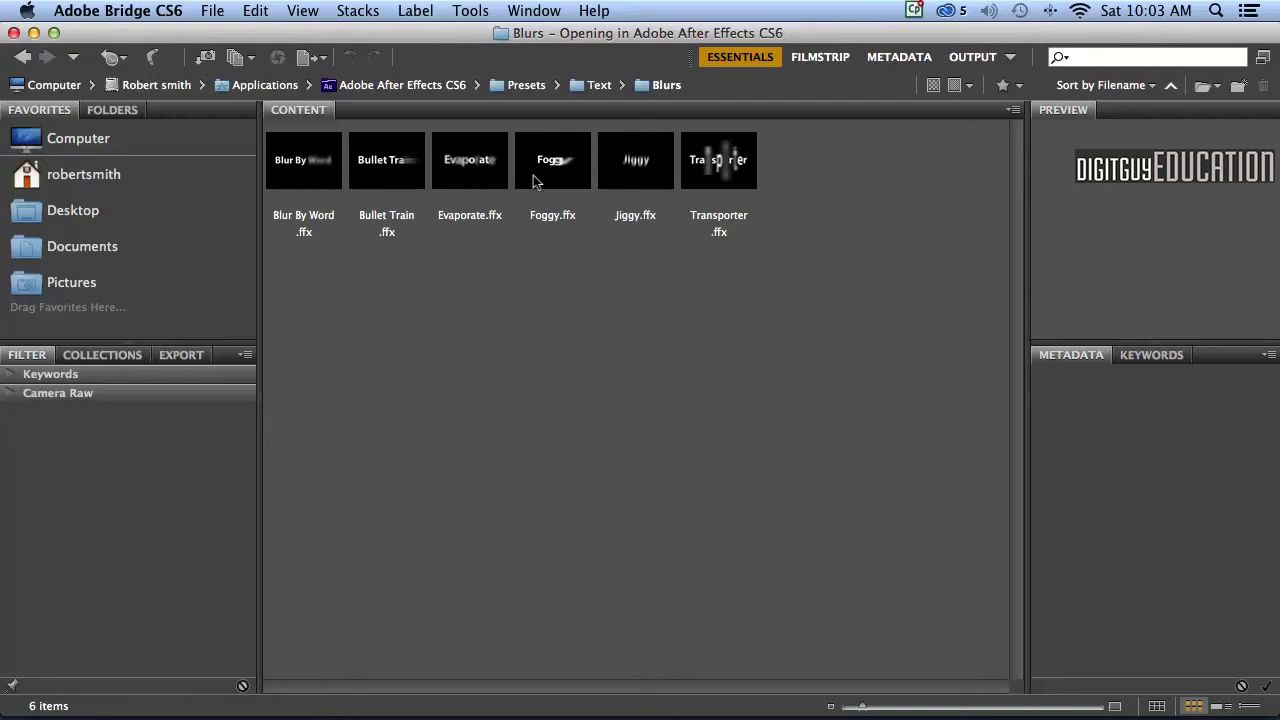
{"action": "left_click", "coordinate": [300, 165]}
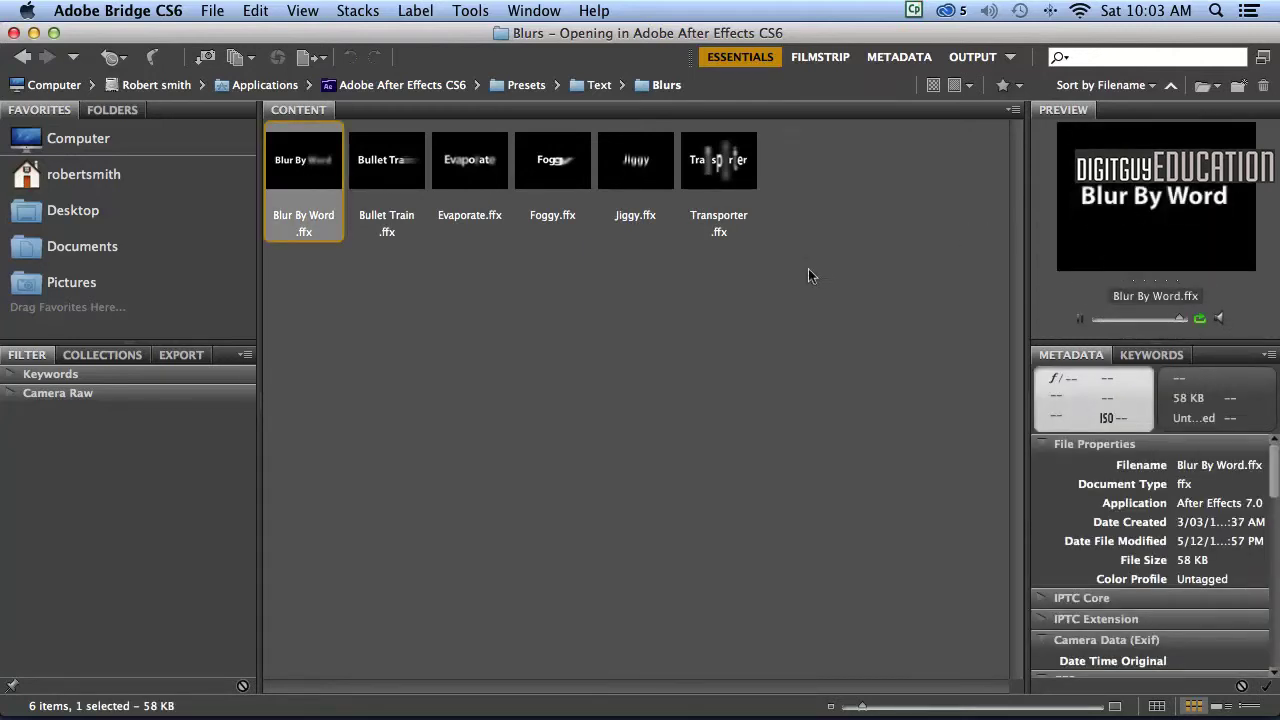
{"action": "left_click", "coordinate": [390, 175]}
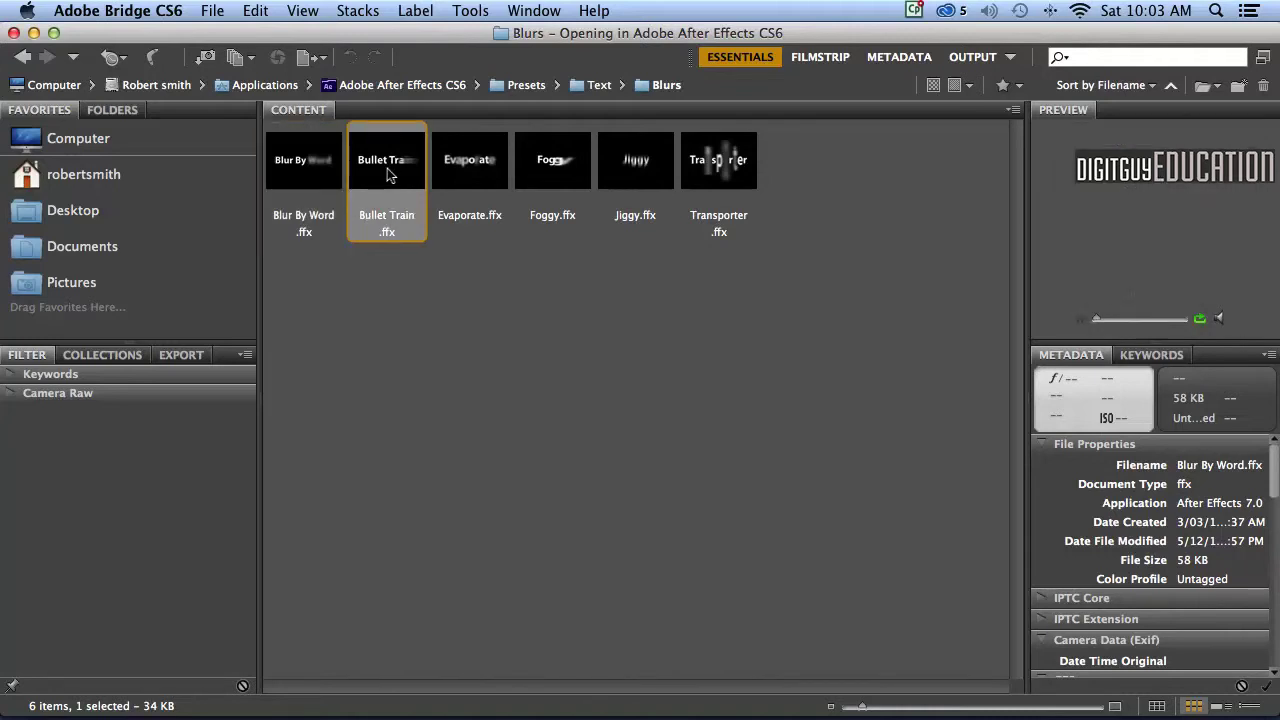
{"action": "left_click", "coordinate": [503, 213]}
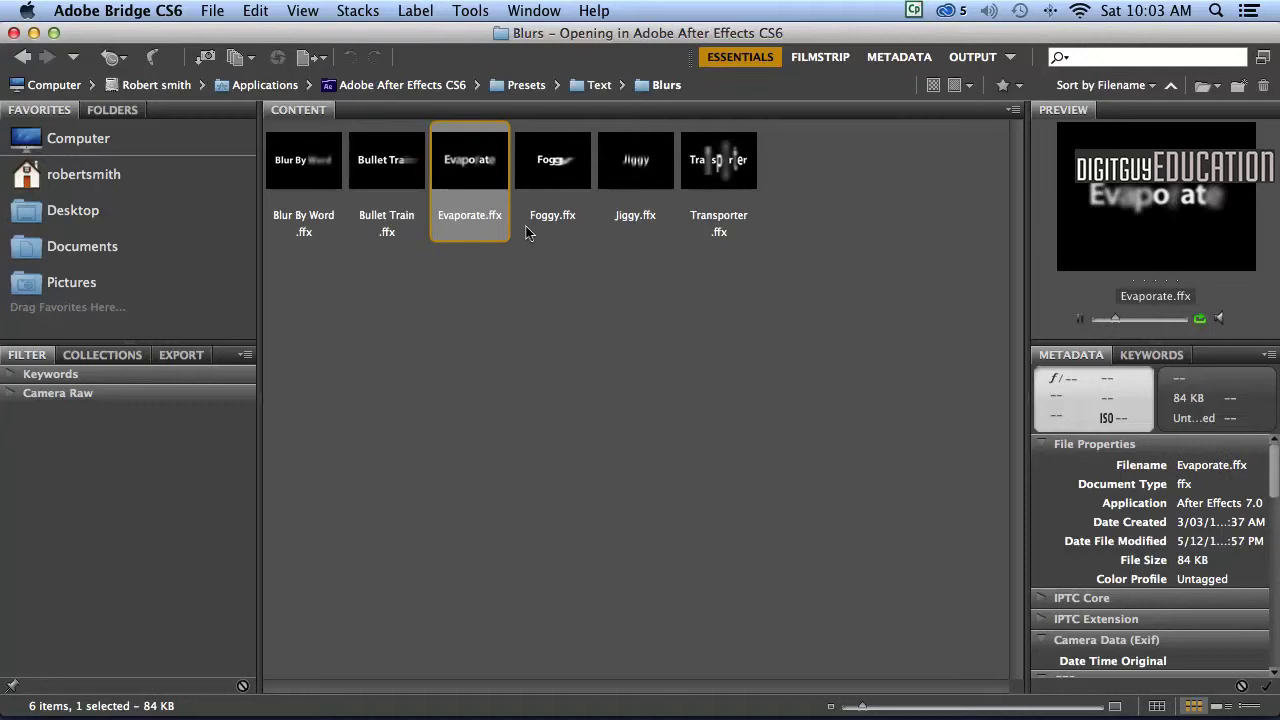
{"action": "left_click", "coordinate": [570, 192]}
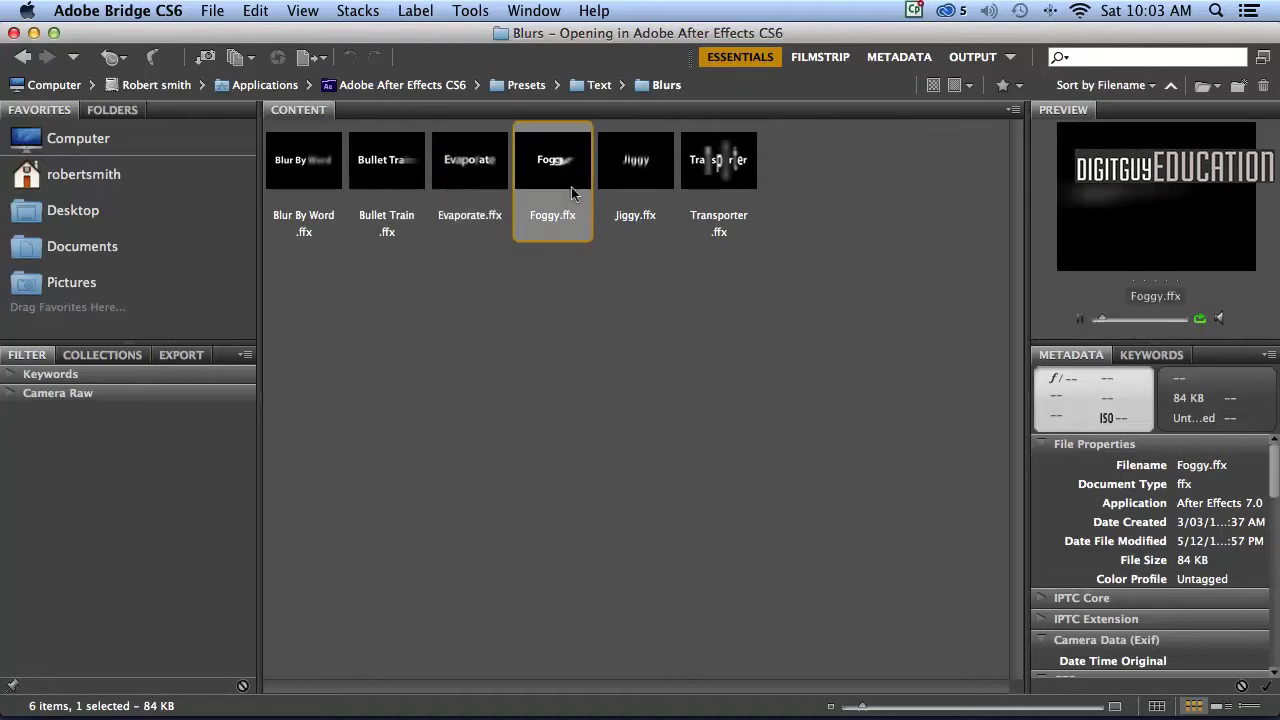
{"action": "left_click", "coordinate": [645, 158]}
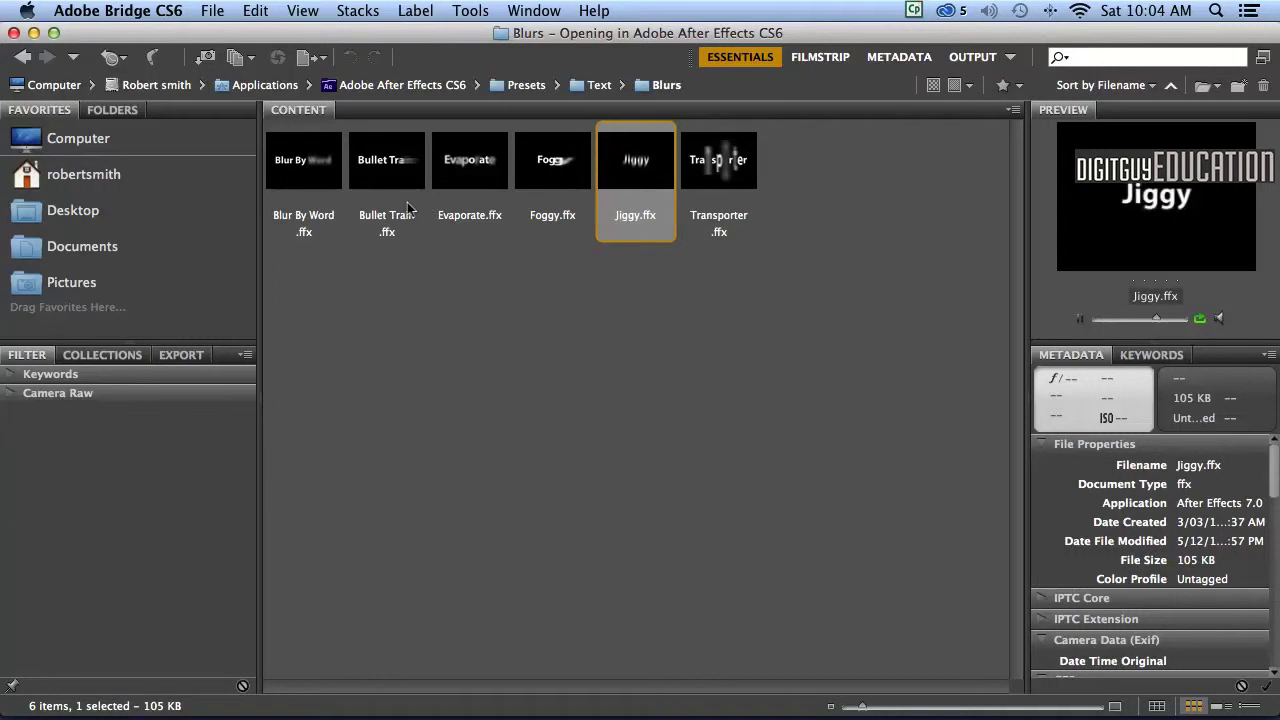
{"action": "left_click", "coordinate": [394, 172]}
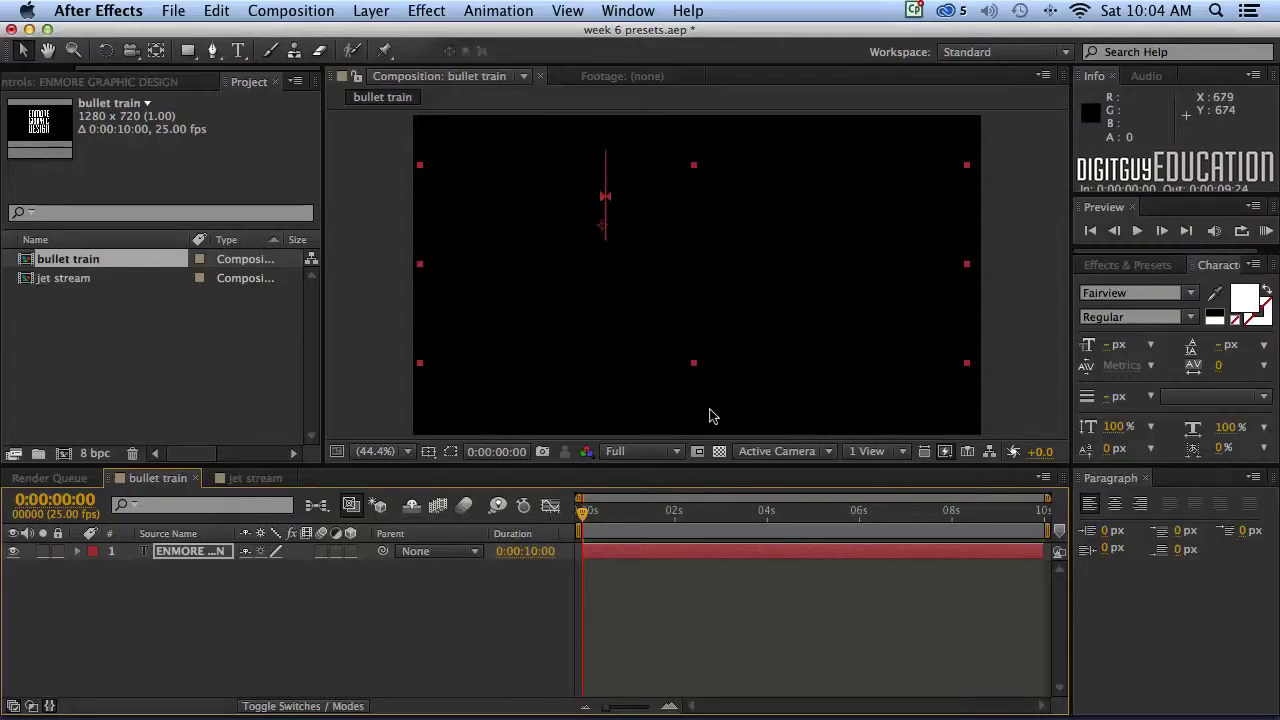
RAM-preview the Bullet Train fly-in on the ENMORE GRAPHIC DESIGN text, then stop playback
{"action": "left_click", "coordinate": [1267, 231]}
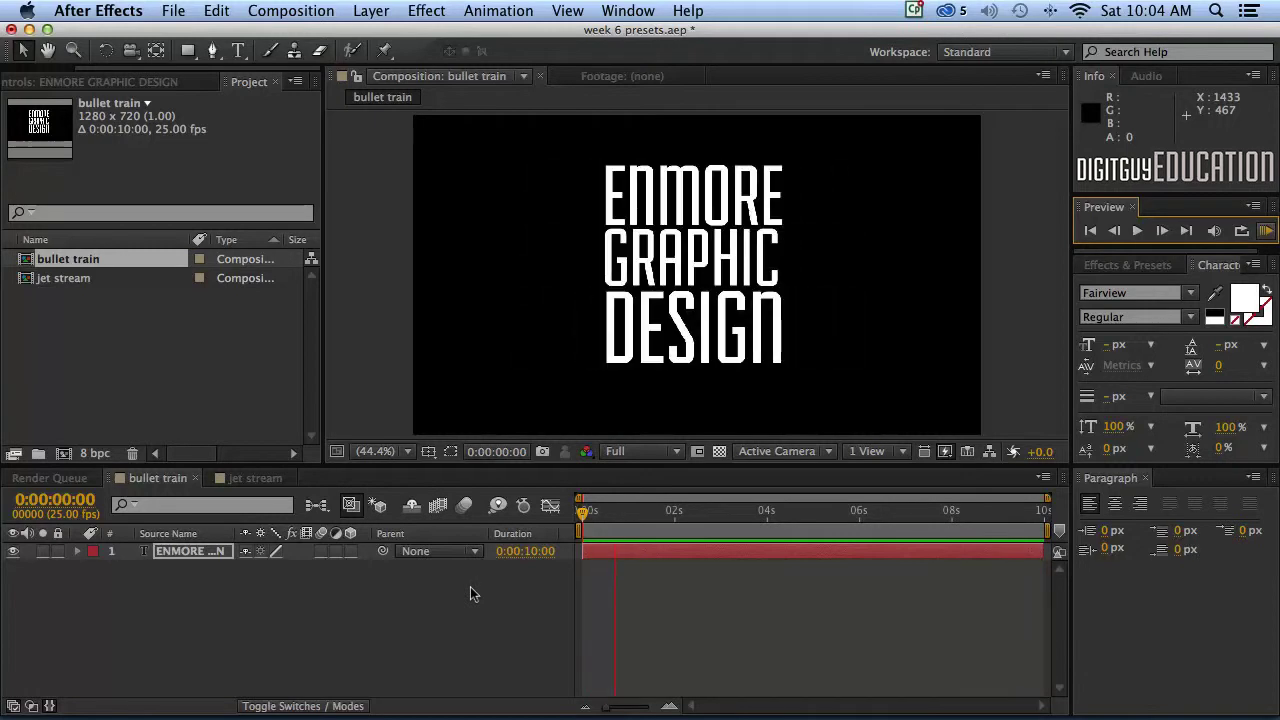
{"action": "key", "text": "space"}
Reveal the Offset keyframes with U and drag the 100% end keyframe later to about 1:22
{"action": "left_click_drag", "start_coordinate": [641, 512], "coordinate": [570, 515]}
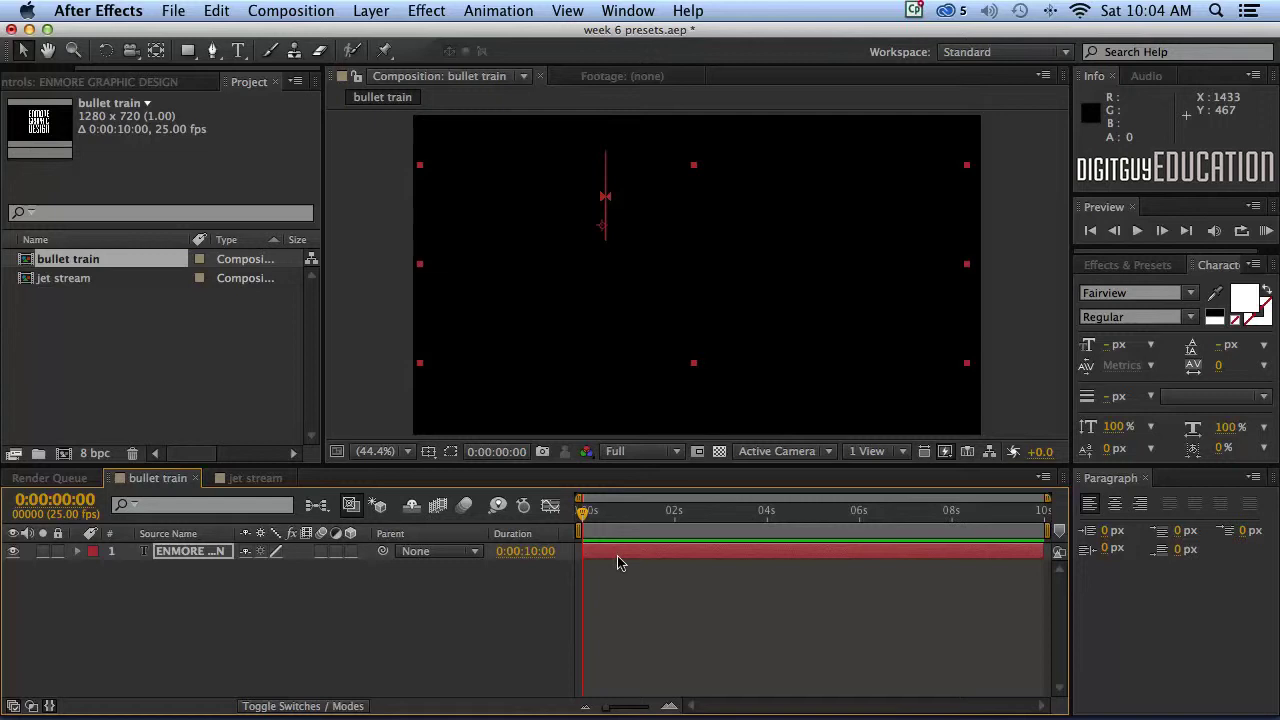
{"action": "key", "text": "u"}
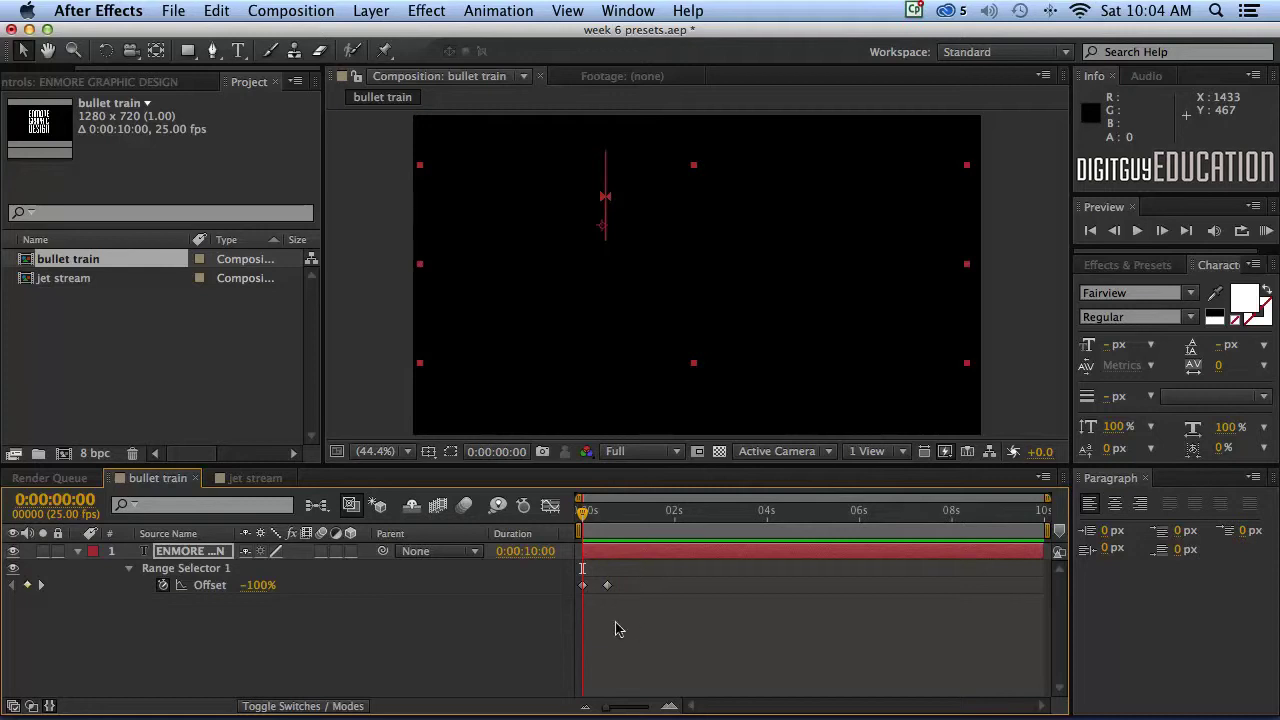
{"action": "mouse_move", "coordinate": [584, 512]}
{"action": "left_mouse_down"}
{"action": "mouse_move", "coordinate": [607, 513]}
{"action": "mouse_move", "coordinate": [584, 512]}
{"action": "left_mouse_up"}
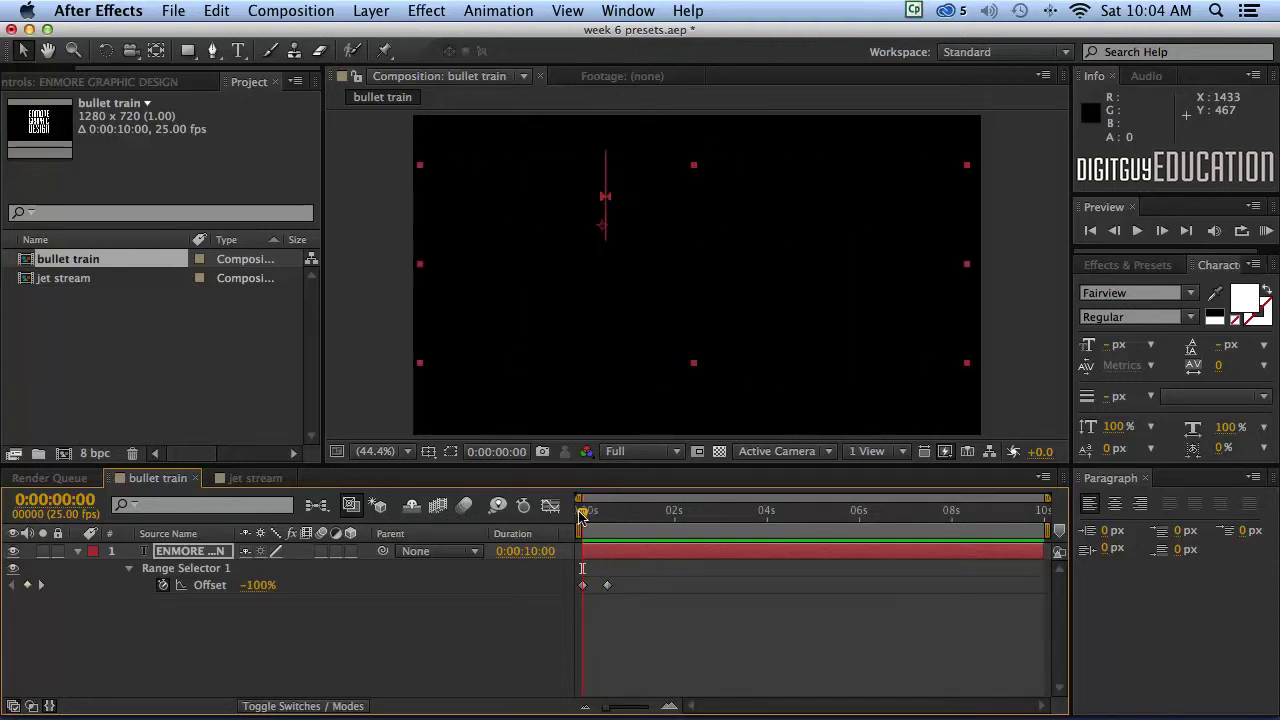
{"action": "left_click", "coordinate": [605, 586]}
{"action": "mouse_move", "coordinate": [595, 586]}
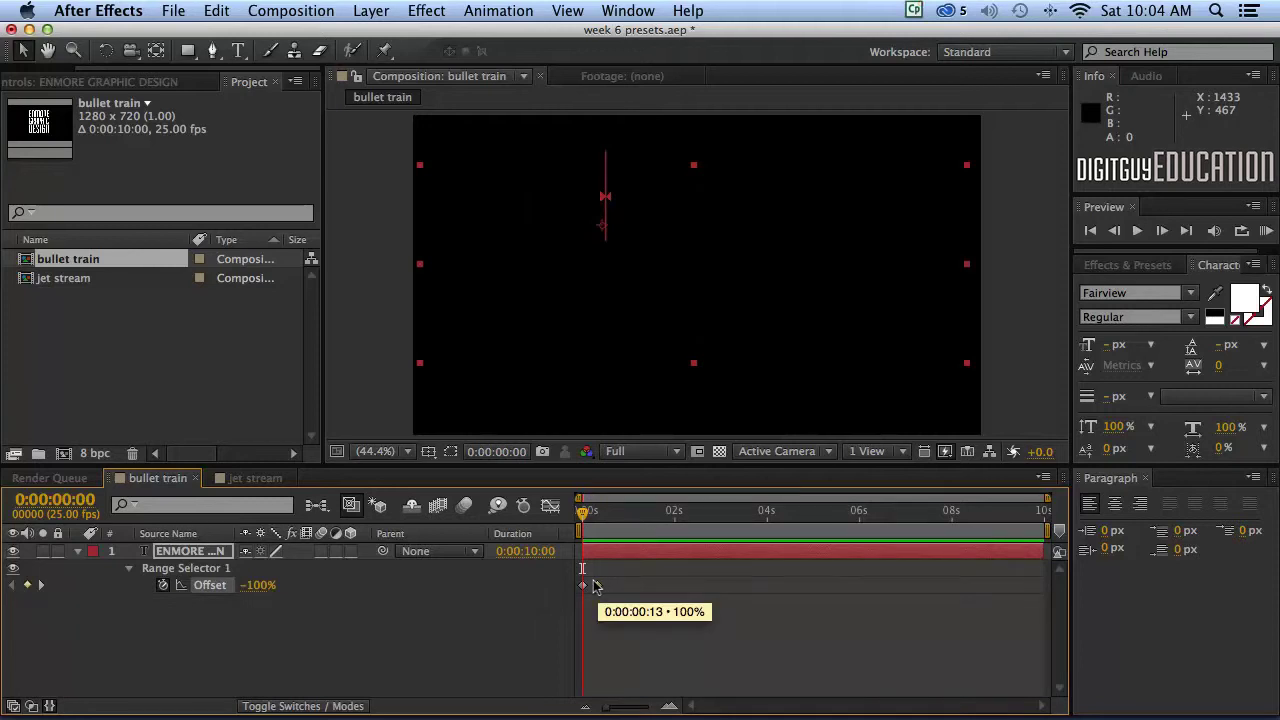
{"action": "left_click_drag", "start_coordinate": [596, 586], "coordinate": [669, 586]}
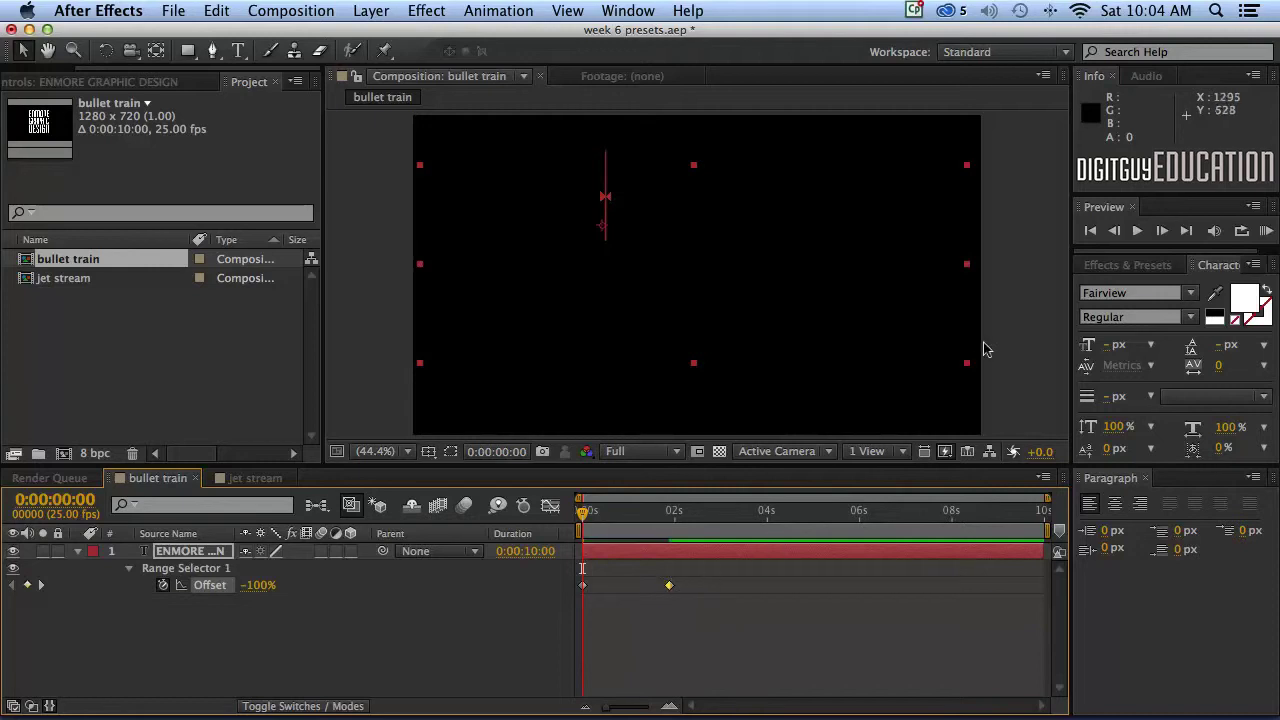
Preview the slower blur-in, then pull the end keyframe back to about 1 second
{"action": "left_click", "coordinate": [1091, 231]}
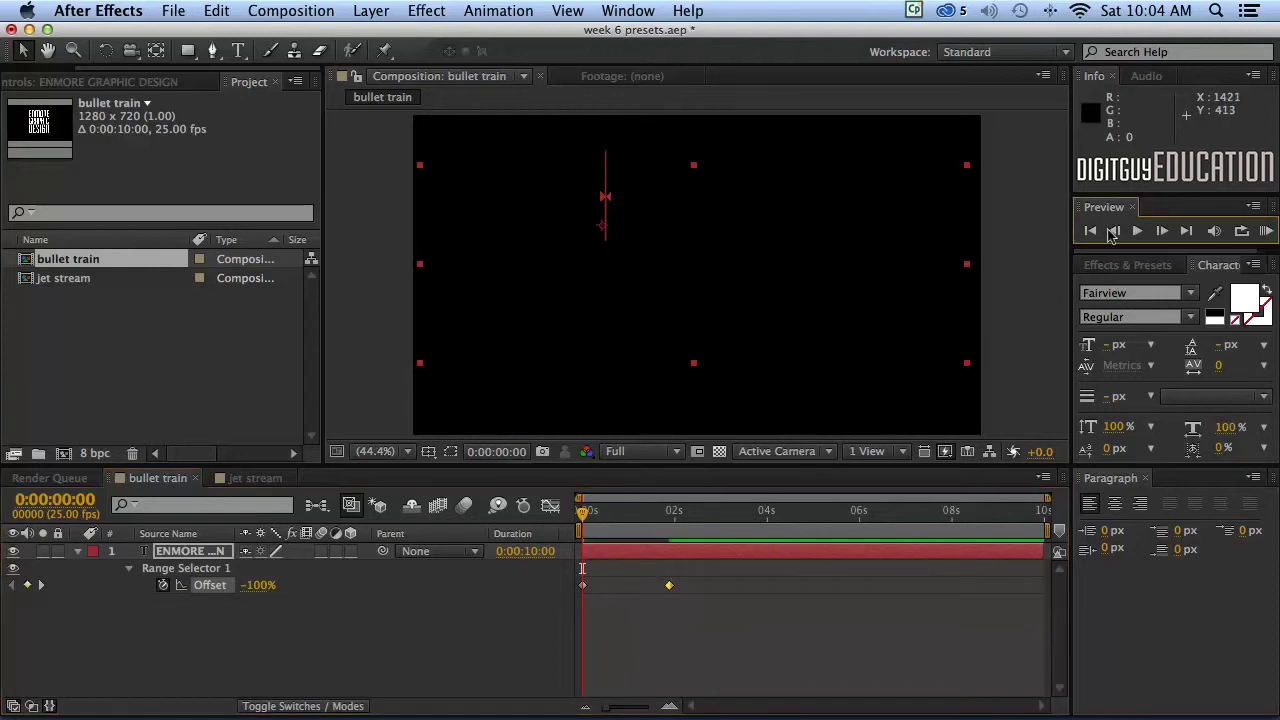
{"action": "left_click", "coordinate": [1266, 230]}
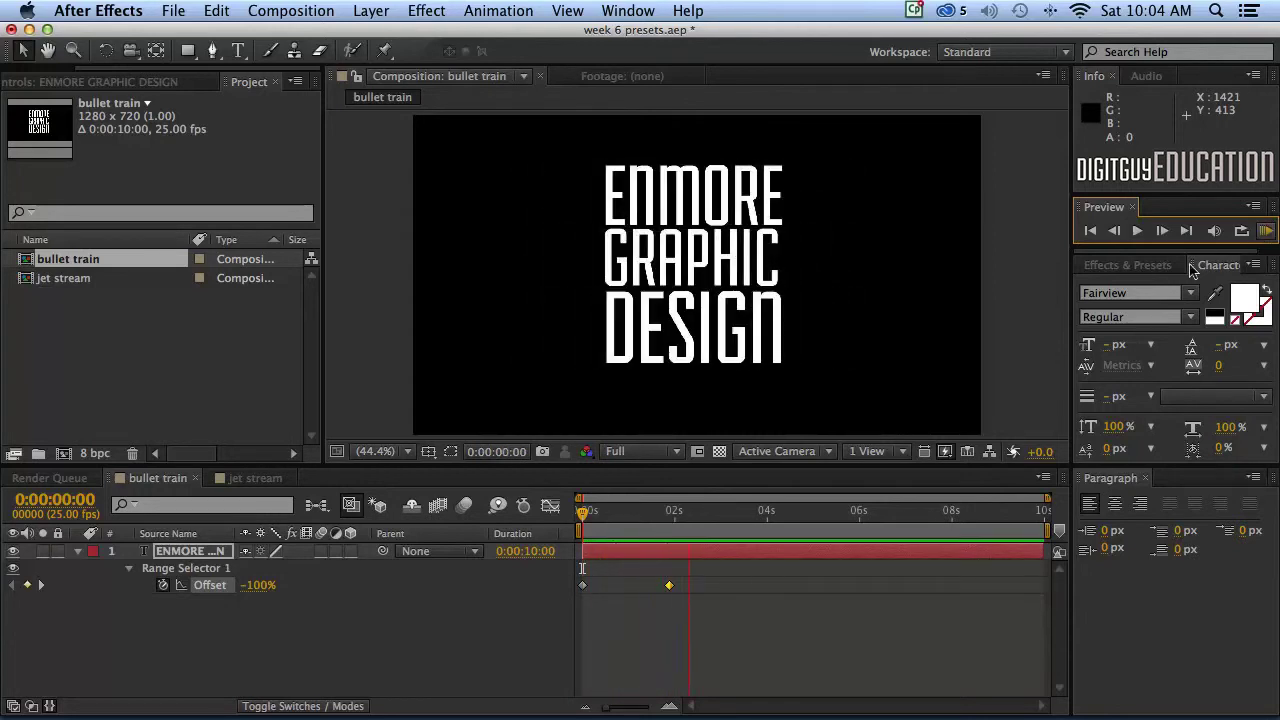
{"action": "key", "text": "space"}
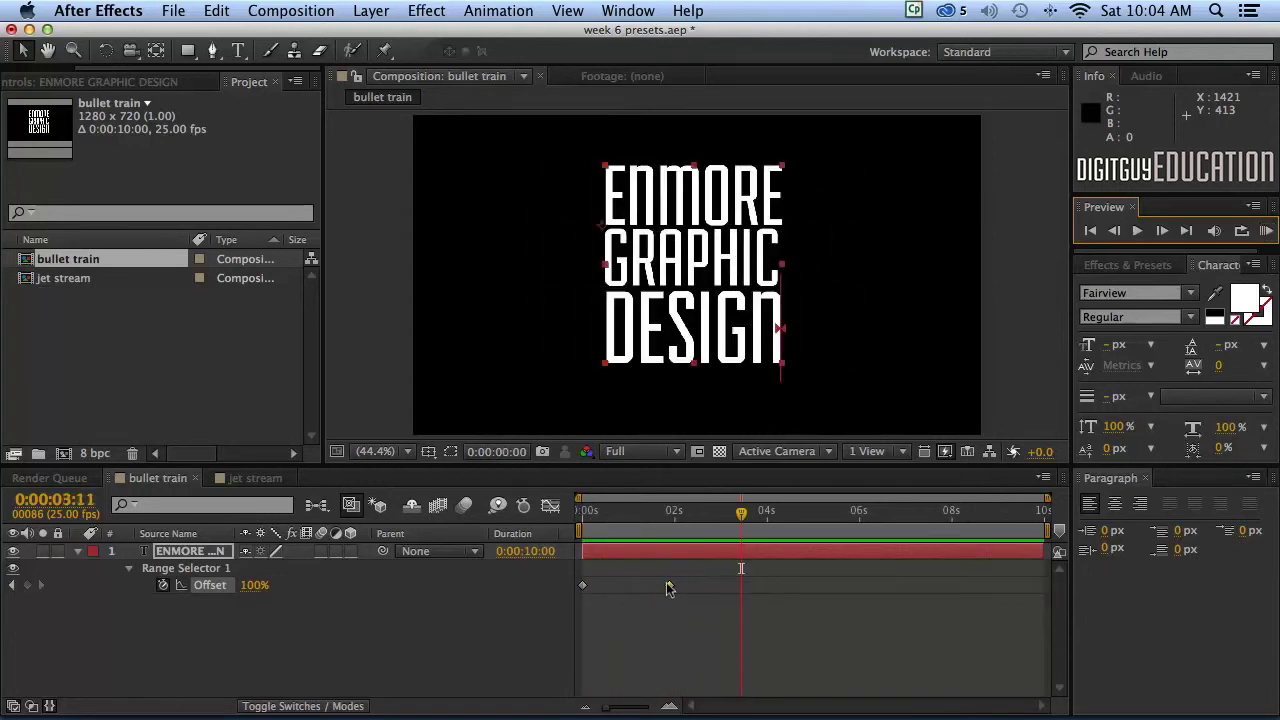
{"action": "left_click_drag", "start_coordinate": [665, 583], "coordinate": [620, 586]}
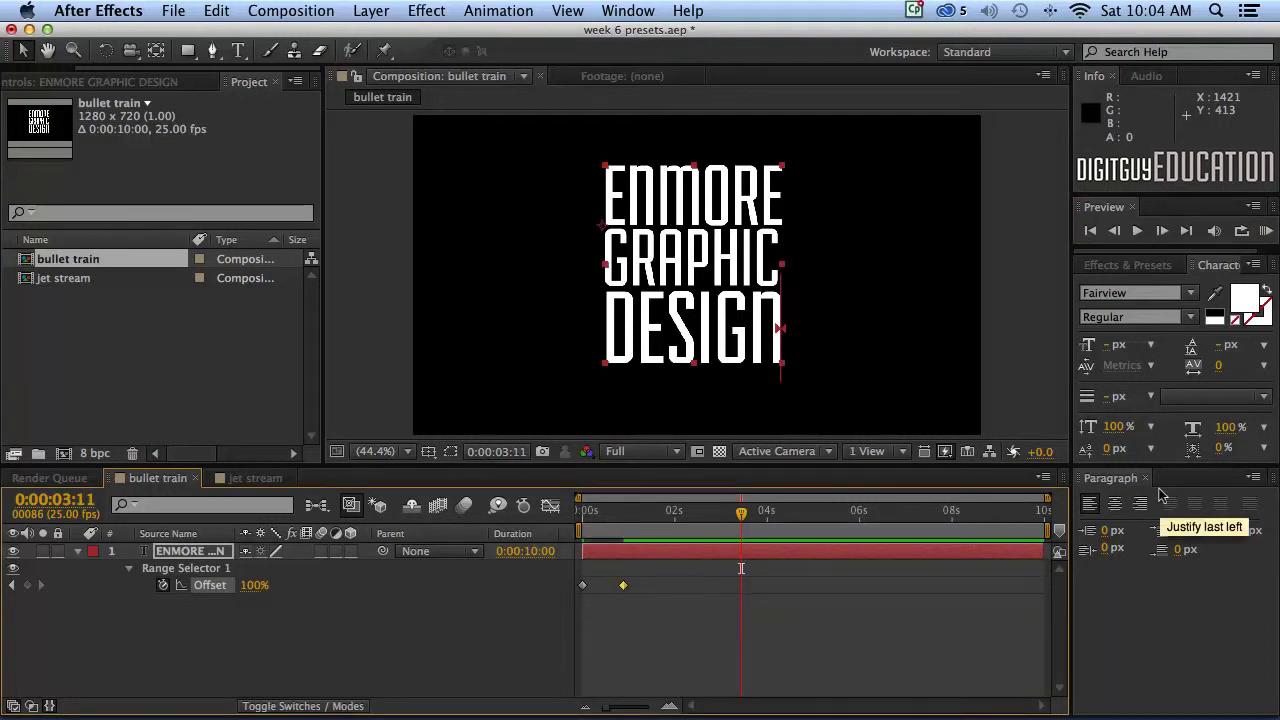
{"action": "left_click_drag", "start_coordinate": [1048, 497], "coordinate": [842, 497]}
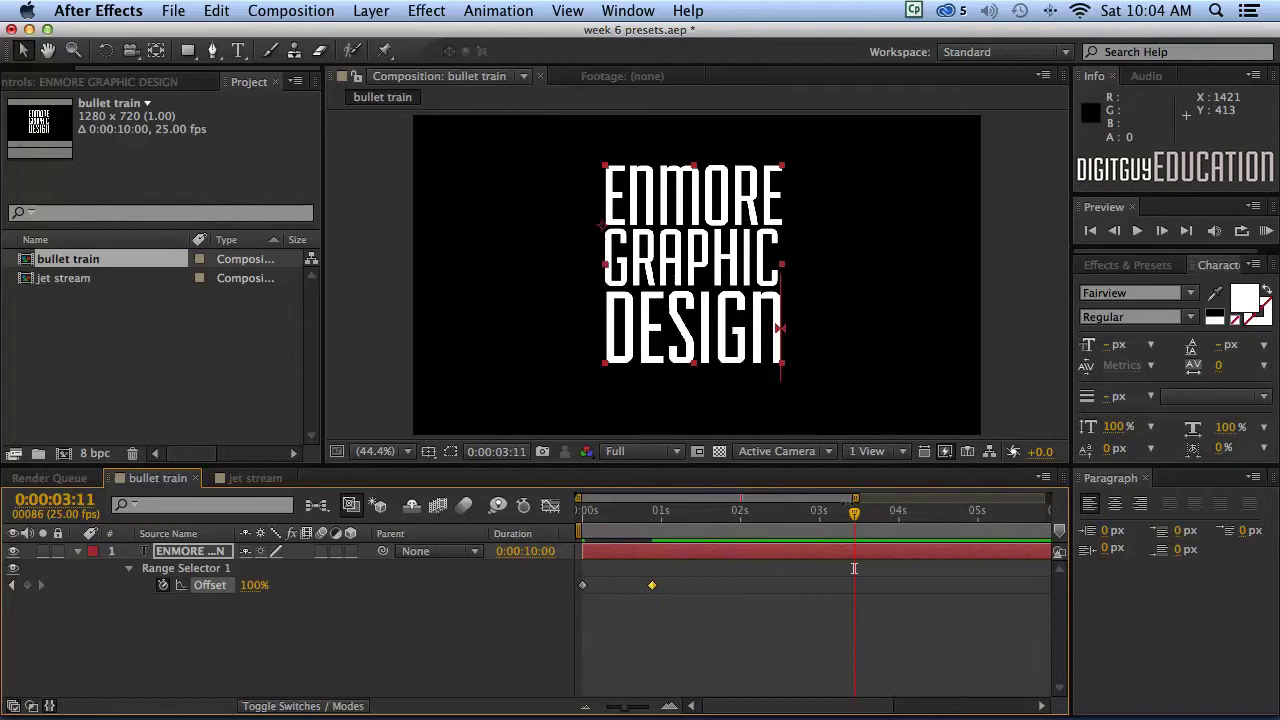
{"action": "left_click", "coordinate": [656, 584]}
Add an Offset keyframe at 3:14 and paste a -100% keyframe at 4:10 so the text blurs out
{"action": "left_click_drag", "start_coordinate": [855, 512], "coordinate": [854, 548]}
{"action": "left_click_drag", "start_coordinate": [855, 512], "coordinate": [864, 512]}
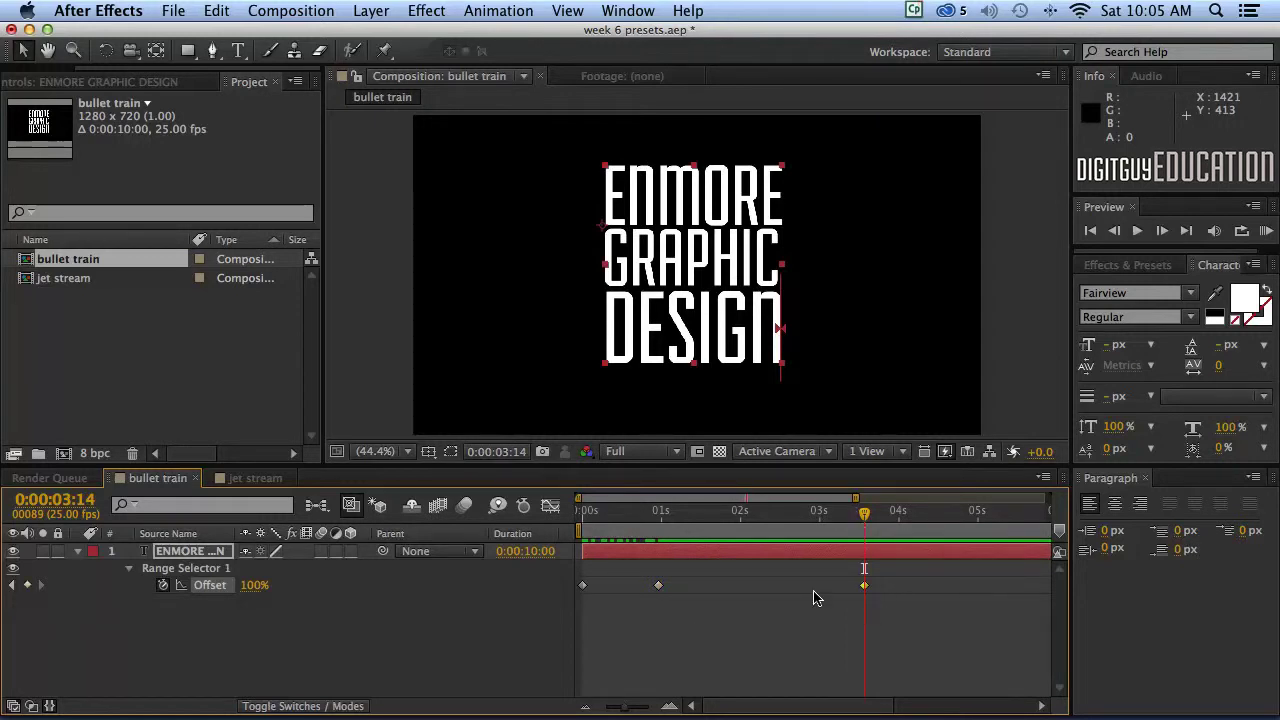
{"action": "left_click_drag", "start_coordinate": [860, 512], "coordinate": [753, 536]}
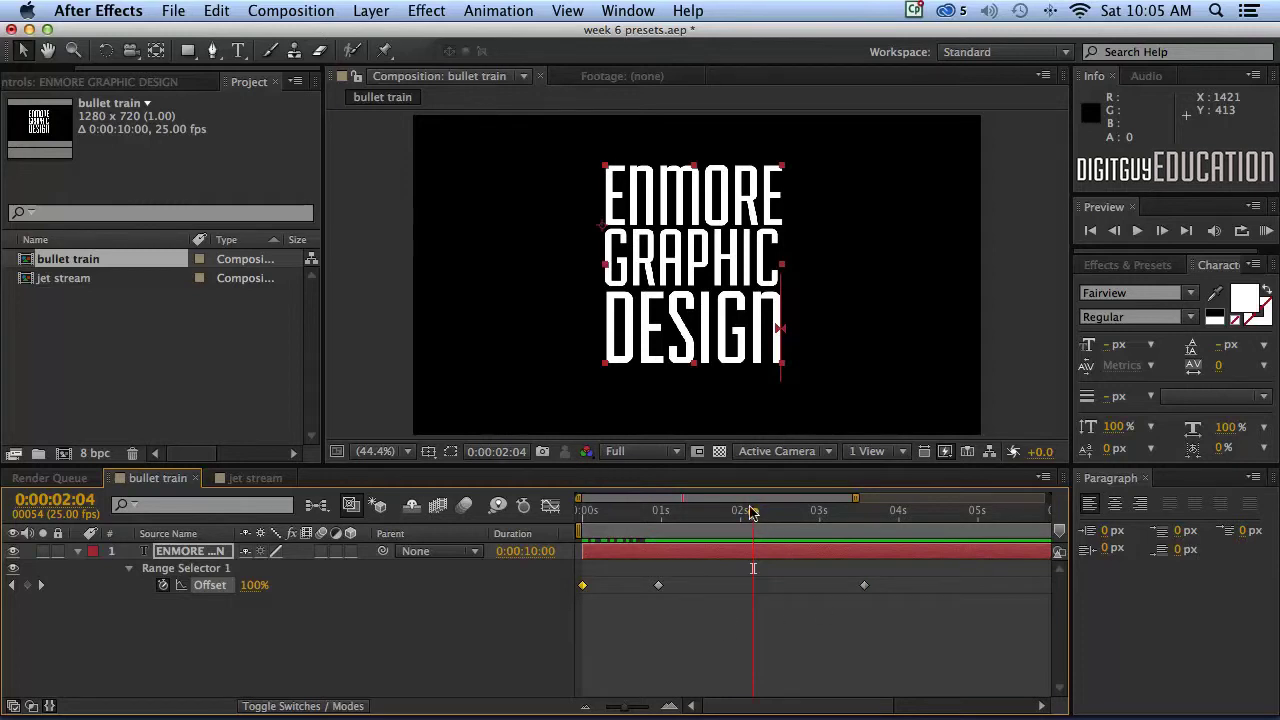
{"action": "left_click_drag", "start_coordinate": [753, 512], "coordinate": [929, 526]}
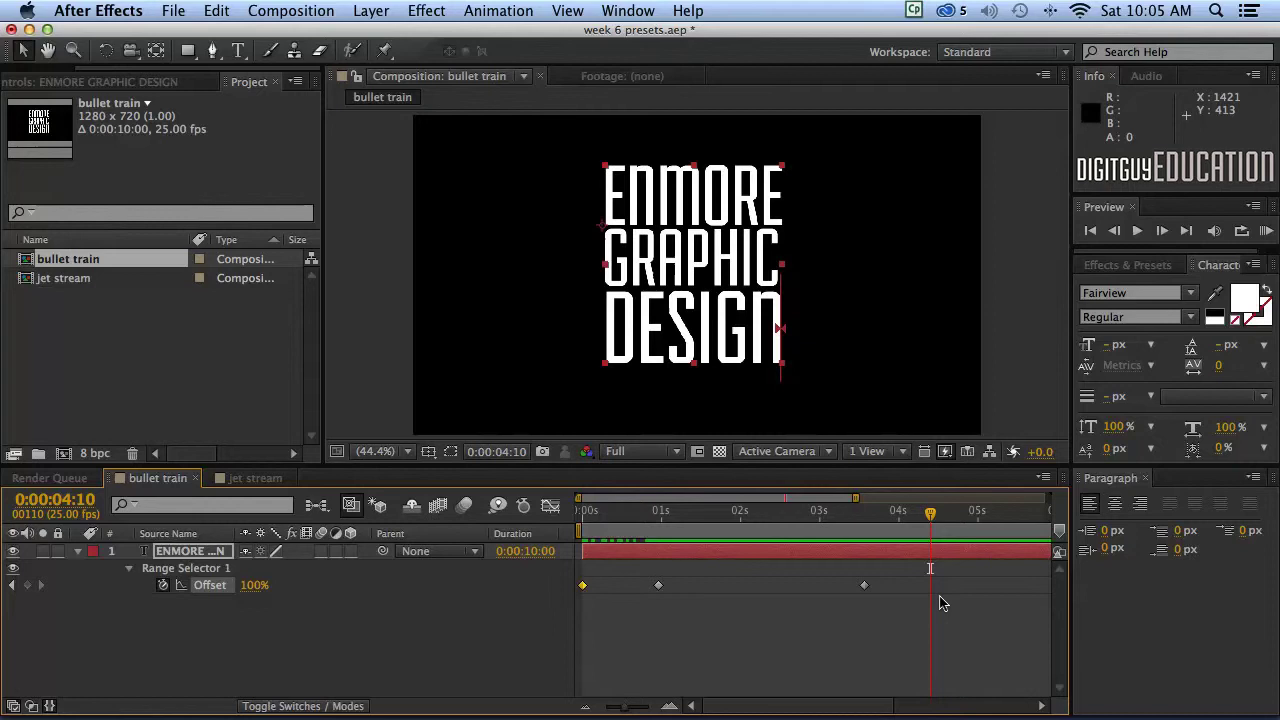
{"action": "key", "text": "super+v"}
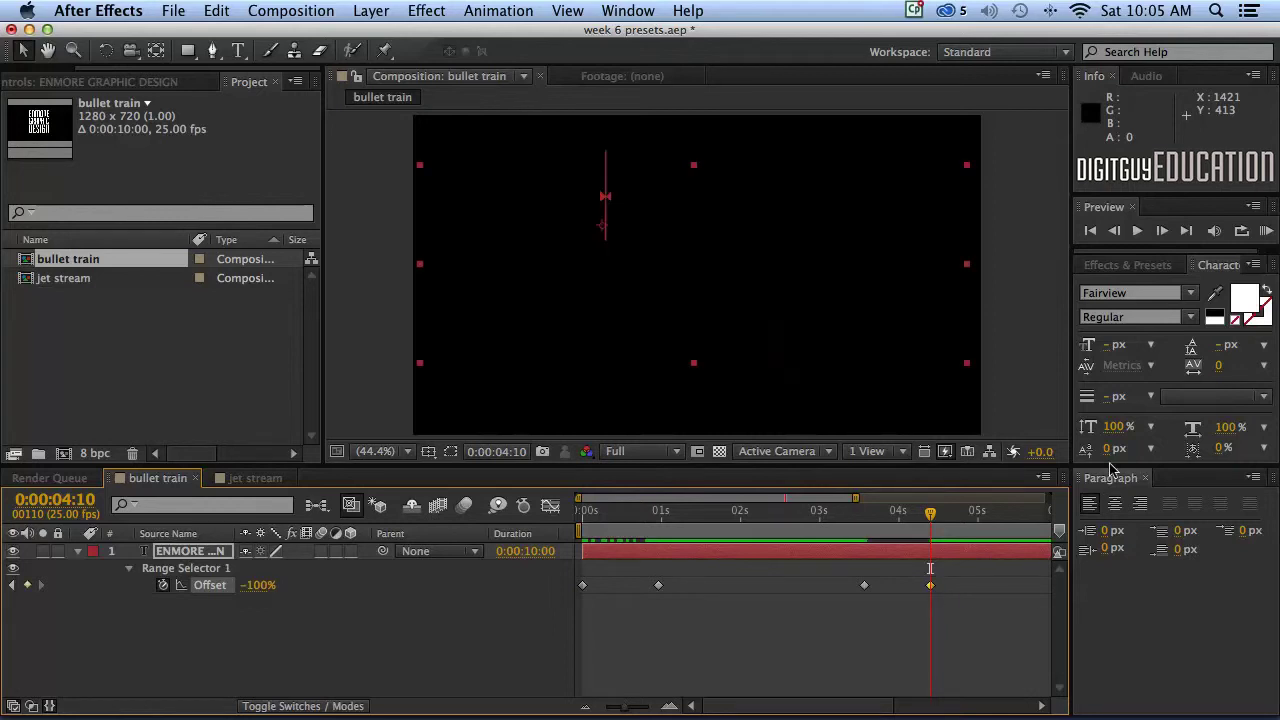
{"action": "left_click", "coordinate": [1090, 230]}
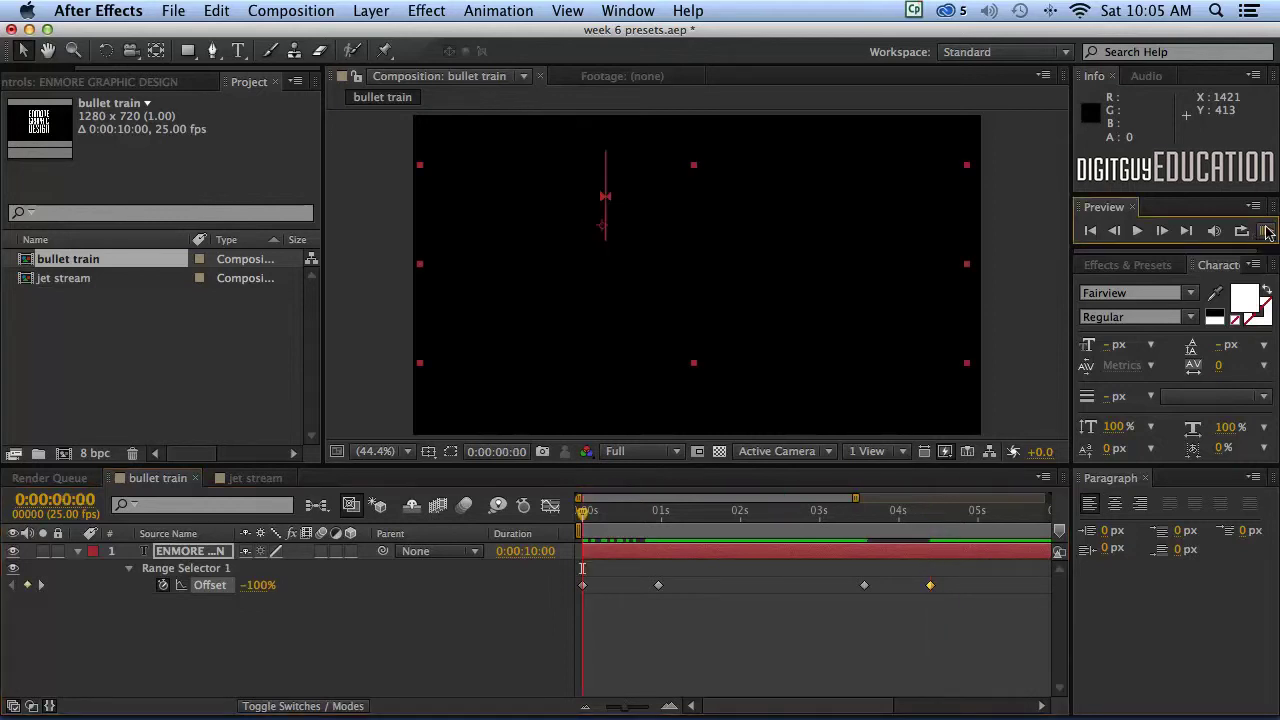
{"action": "left_click", "coordinate": [1267, 231]}
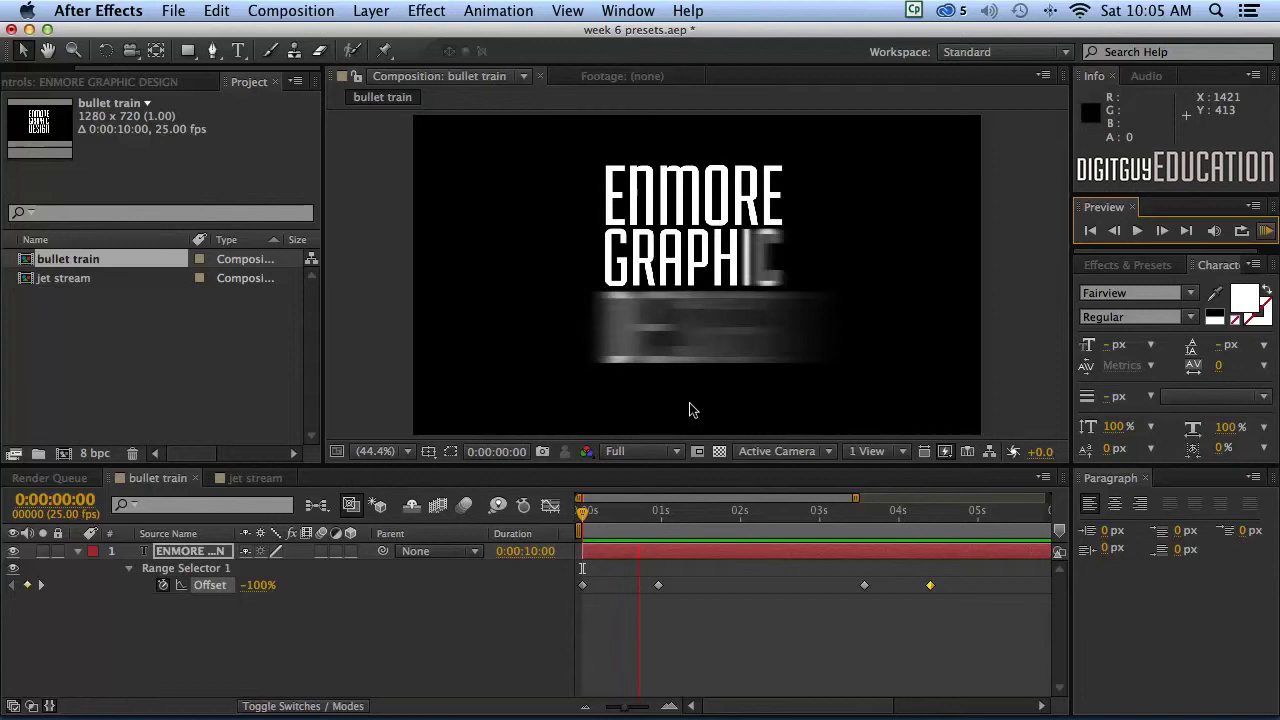
{"action": "left_click", "coordinate": [730, 589]}
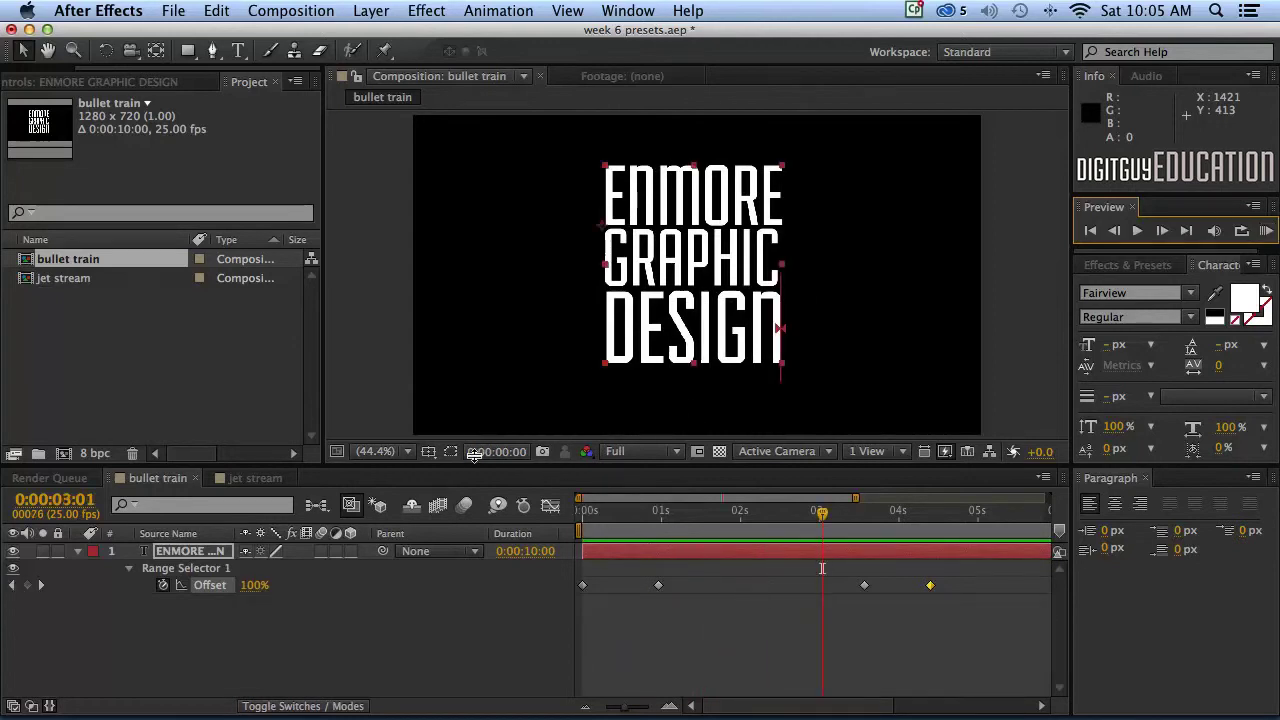
Open the jet stream composition and select its multi-line BUILDING A CRITICAL BRIDGE text layer
{"action": "left_click", "coordinate": [26, 280]}
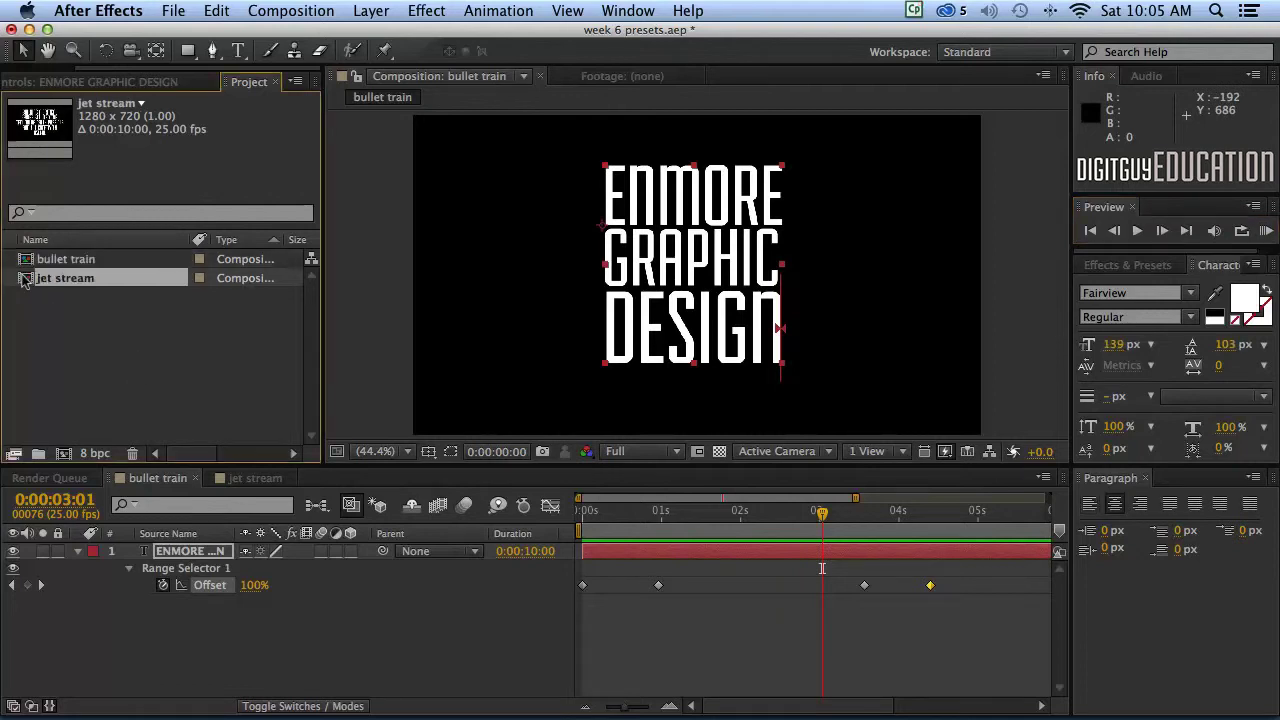
{"action": "double_click", "coordinate": [26, 280]}
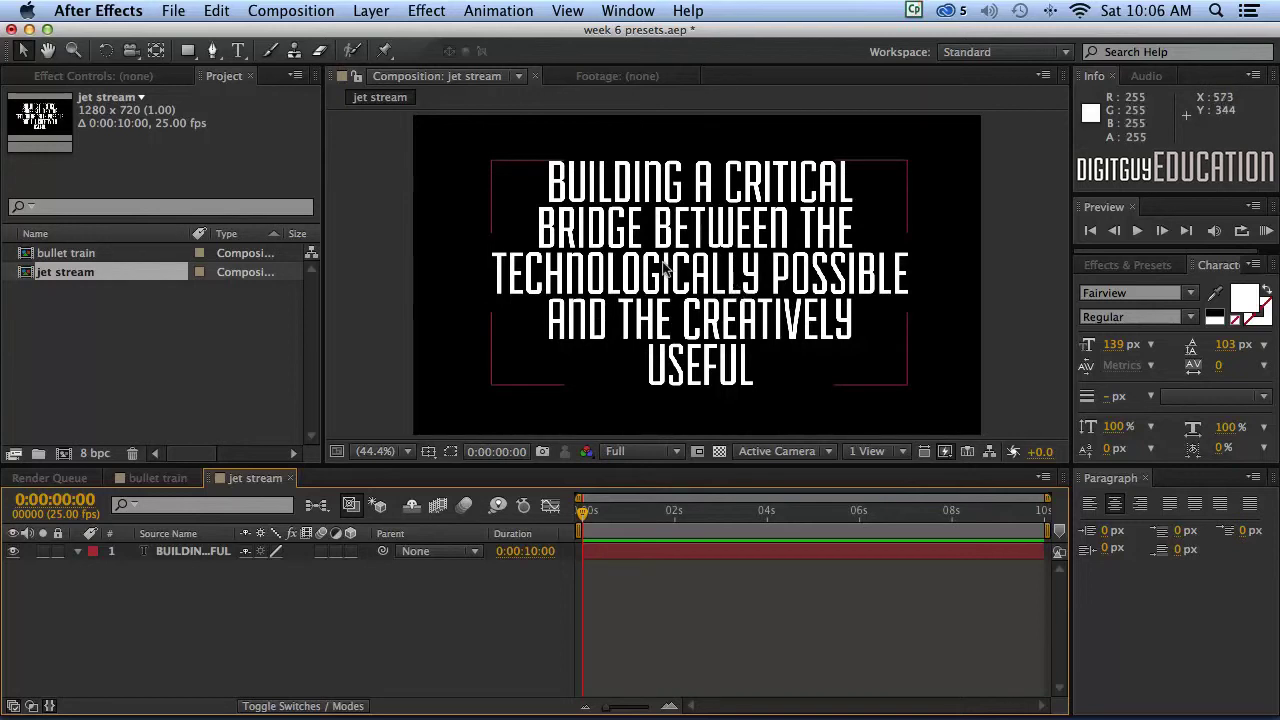
{"action": "left_click", "coordinate": [663, 266]}
{"action": "left_click", "coordinate": [178, 552]}
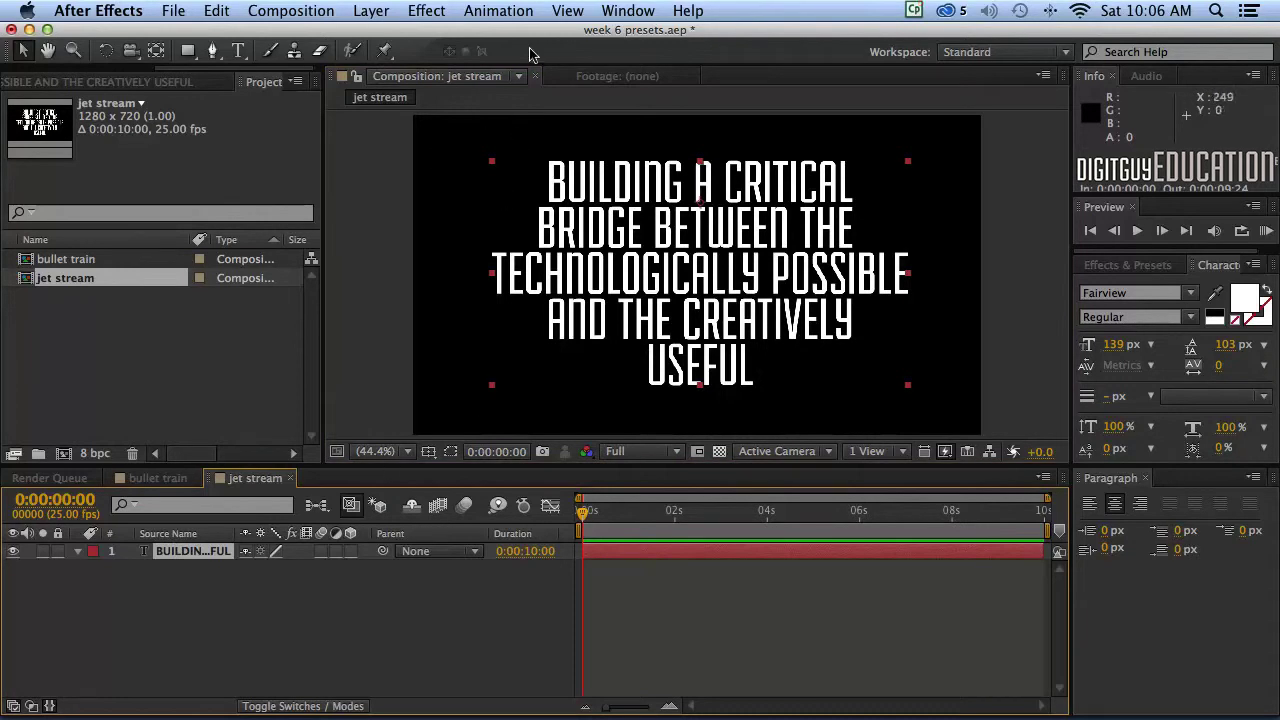
{"action": "left_click", "coordinate": [488, 11]}
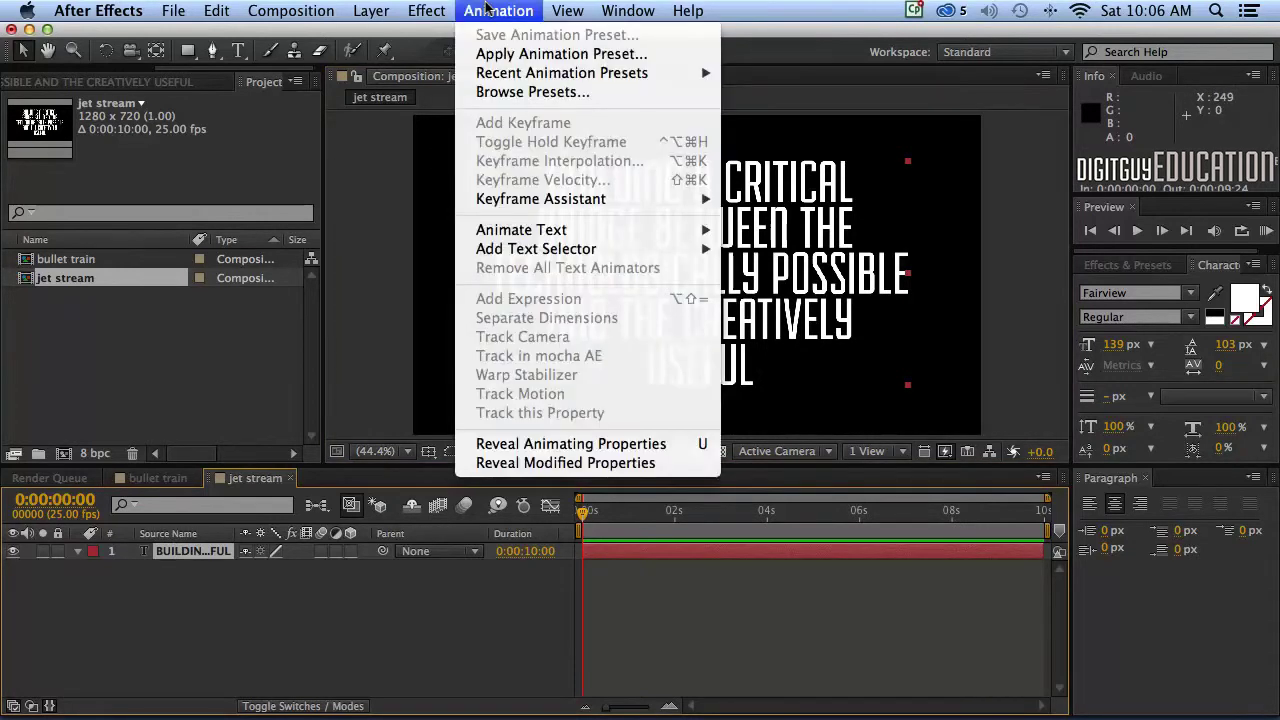
Browse presets in Bridge, open Text > Multi-Line, and preview the Jetstream 2 preset
{"action": "left_click", "coordinate": [501, 92]}
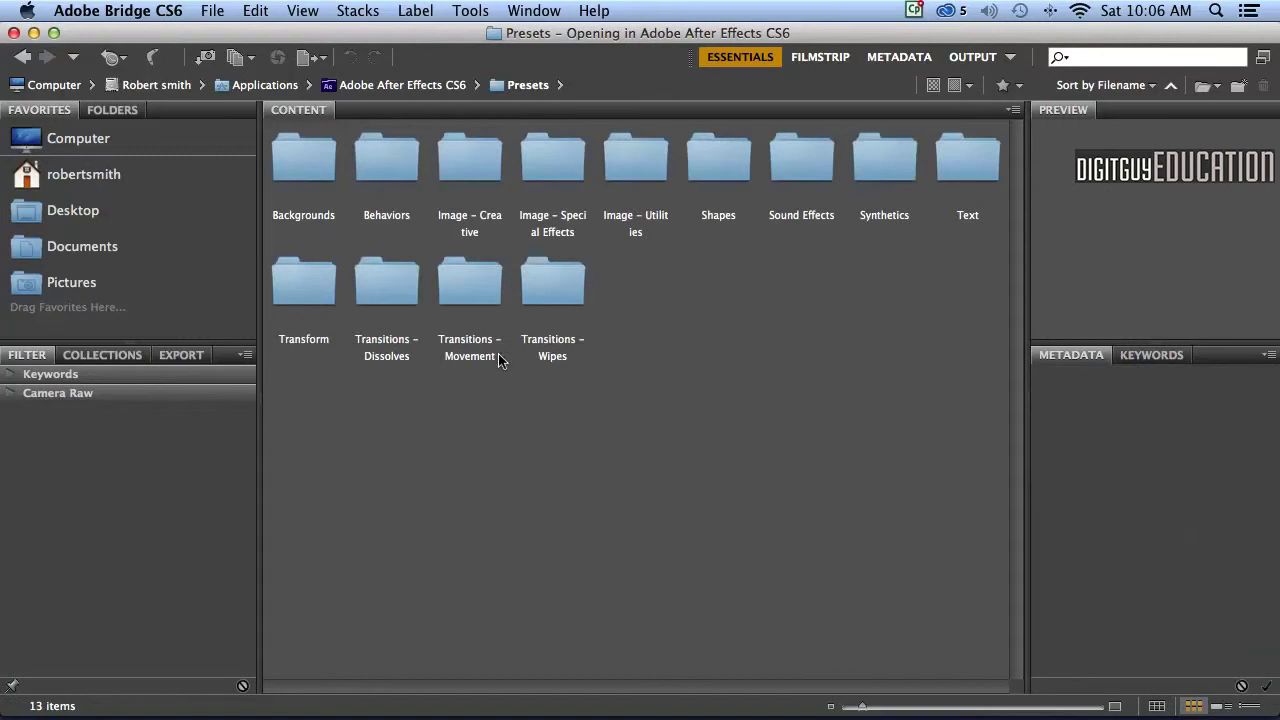
{"action": "double_click", "coordinate": [976, 147]}
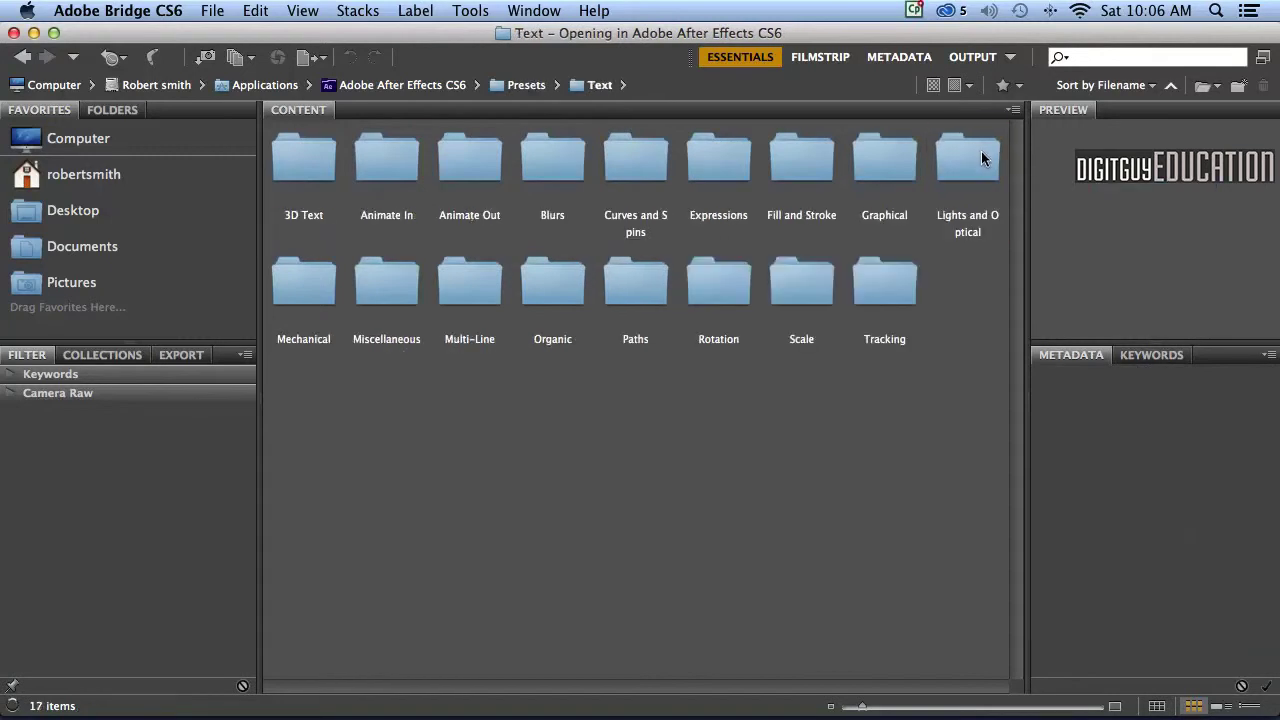
{"action": "double_click", "coordinate": [467, 285]}
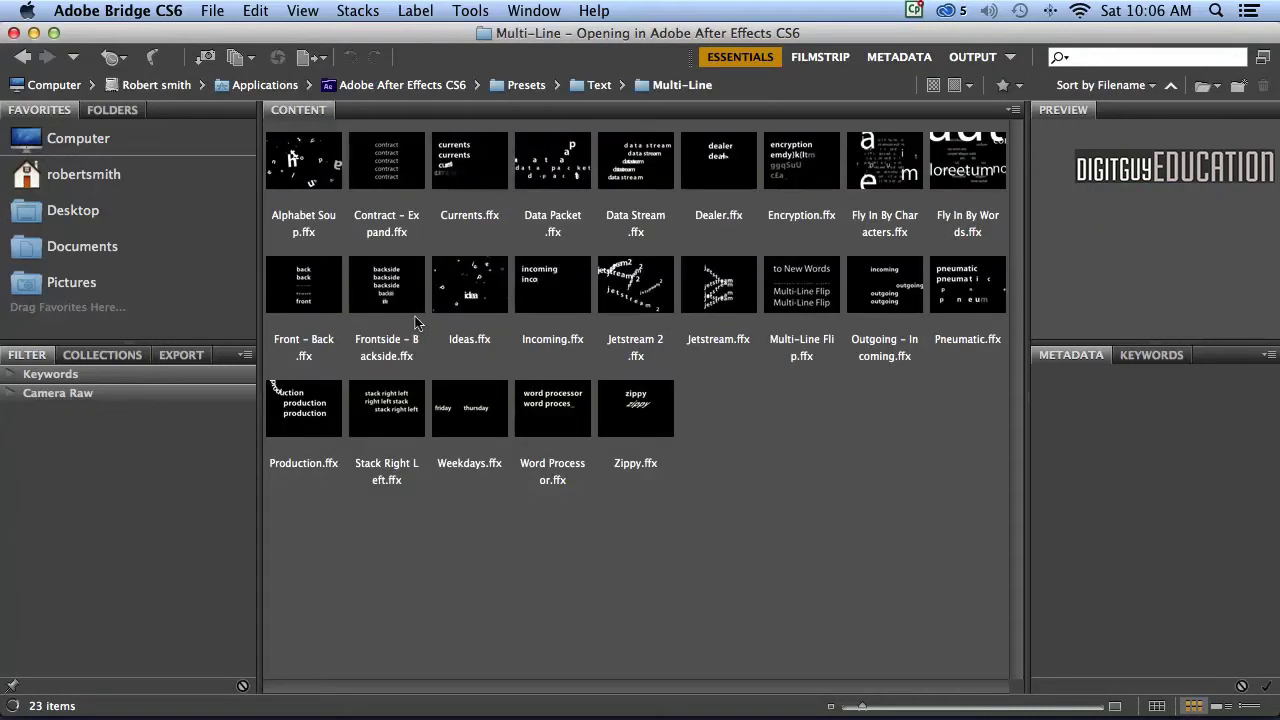
{"action": "left_click", "coordinate": [632, 291]}
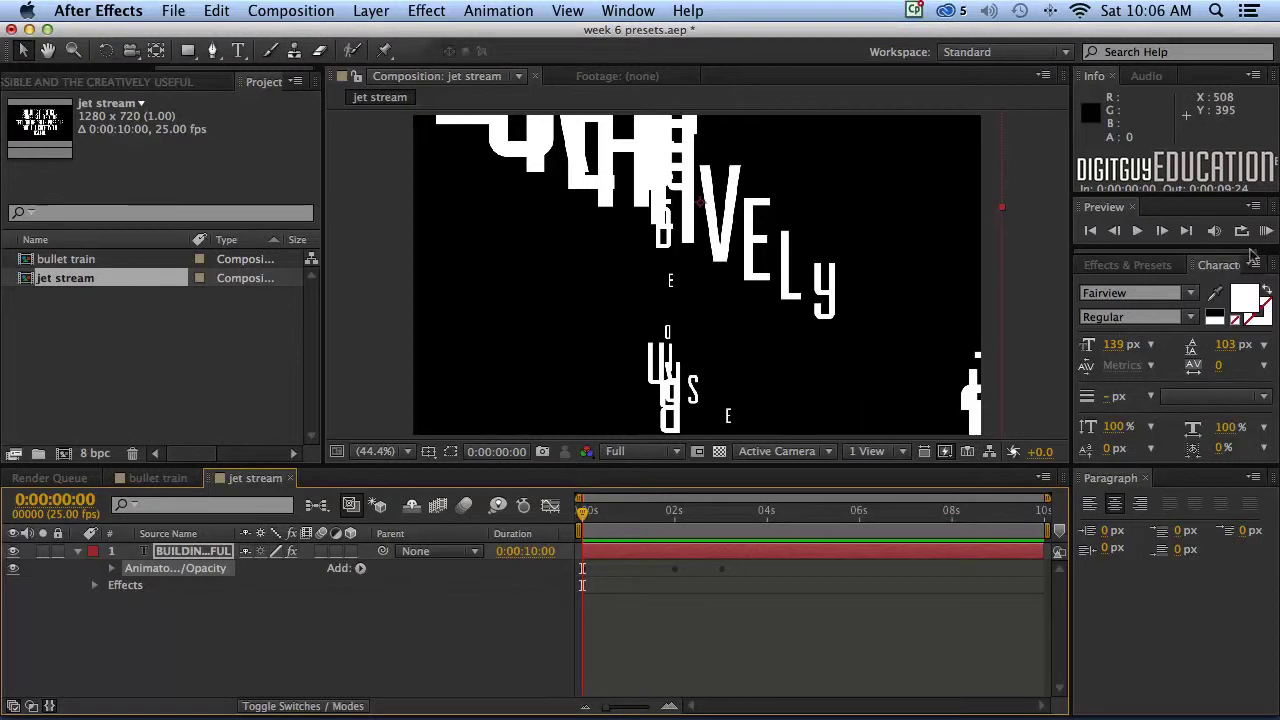
RAM-preview the Jetstream 2 quote animation and stop it at 0:00:03:06
{"action": "left_click", "coordinate": [1265, 230]}
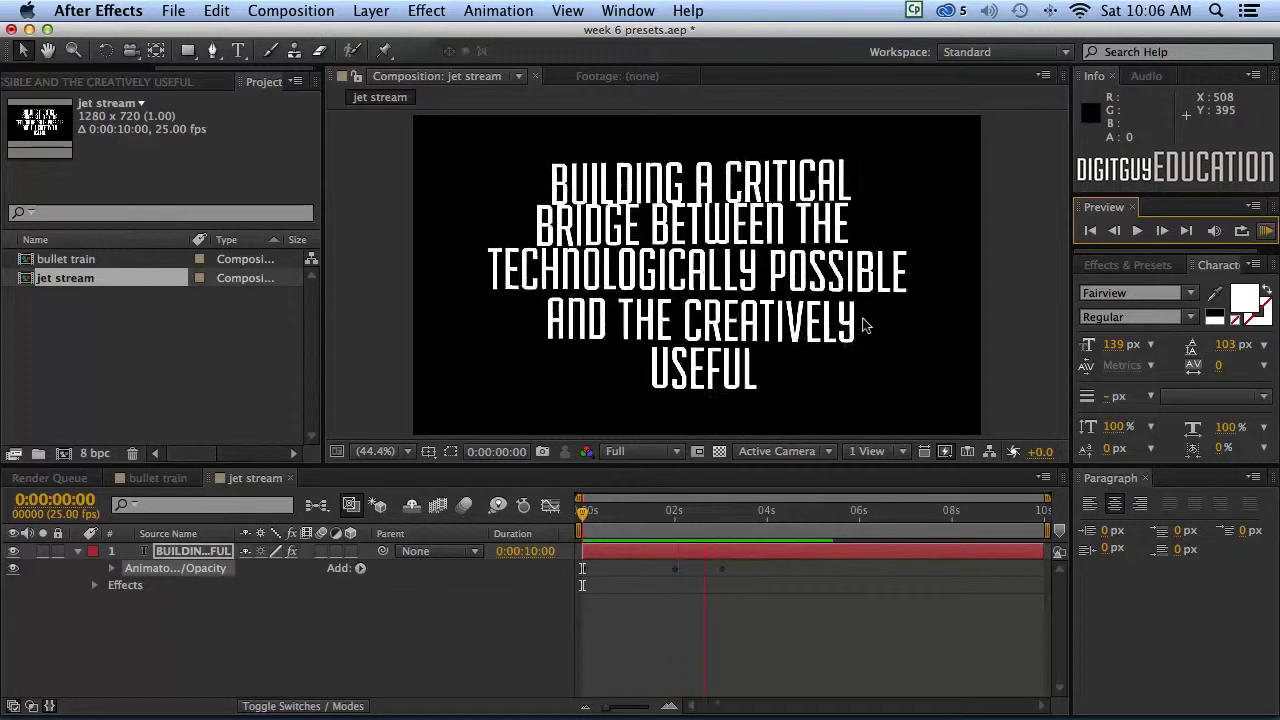
{"action": "left_click", "coordinate": [689, 497]}
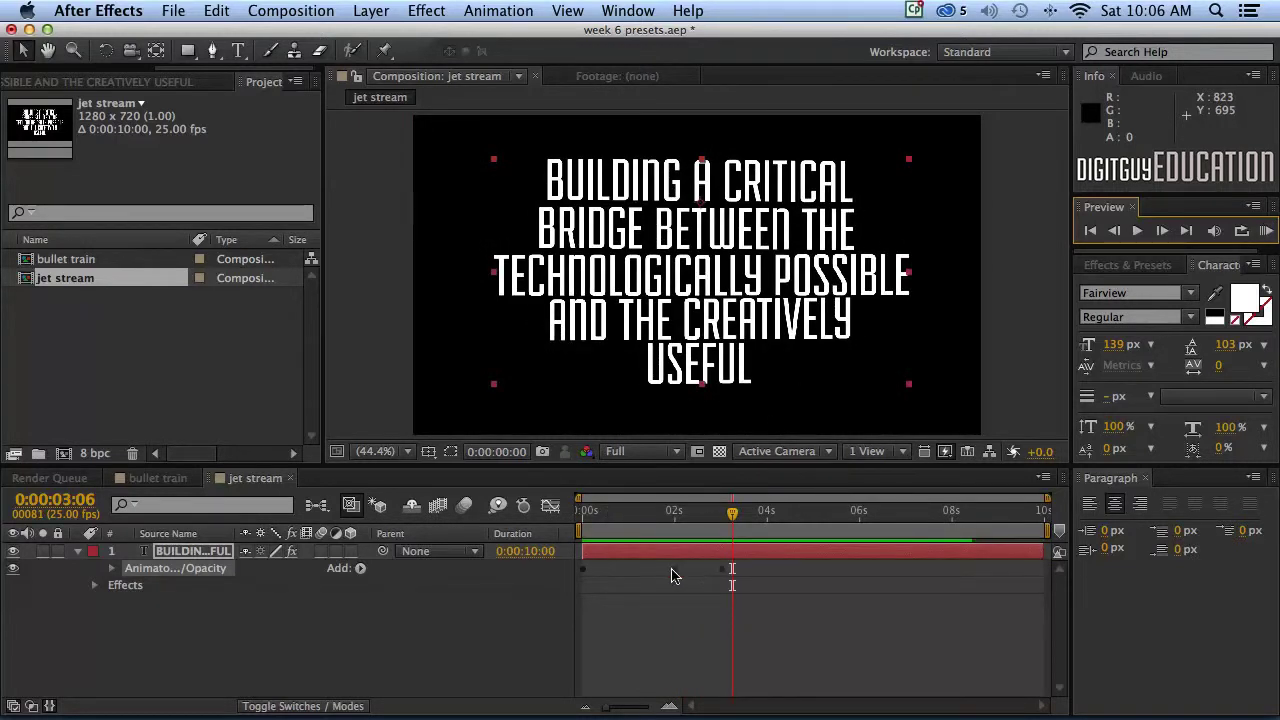
Reveal the quote layer's keyframed Position and Scale properties in the timeline
{"action": "key", "text": "e"}
{"action": "key", "text": "e"}
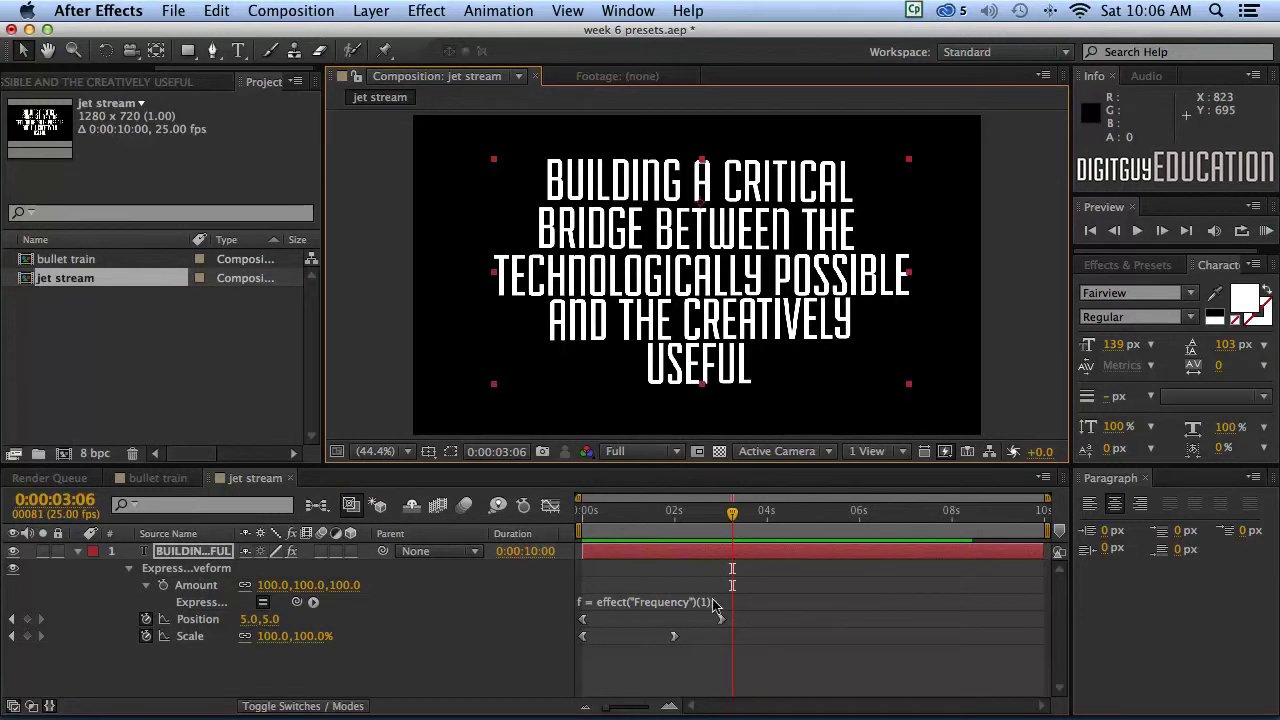
{"action": "left_click_drag", "start_coordinate": [732, 516], "coordinate": [656, 535]}
{"action": "left_click_drag", "start_coordinate": [738, 614], "coordinate": [656, 640]}
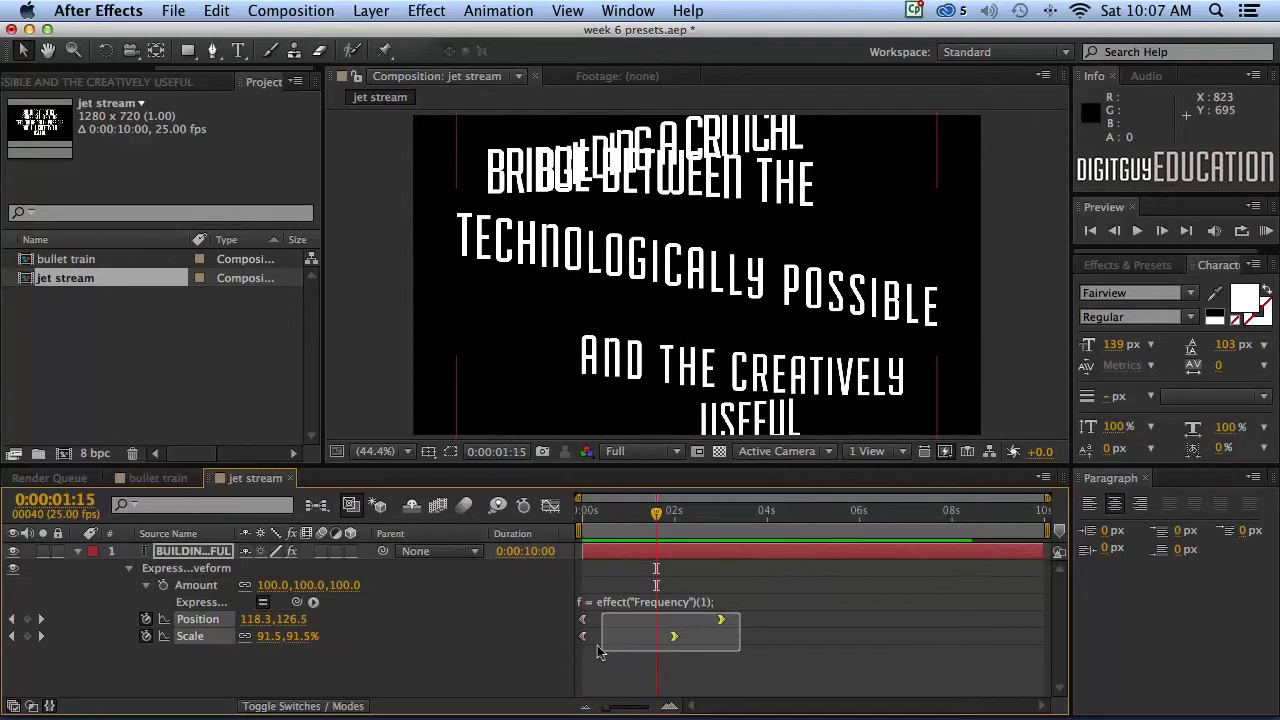
{"action": "left_click_drag", "start_coordinate": [572, 650], "coordinate": [572, 650]}
{"action": "left_click", "coordinate": [713, 603]}
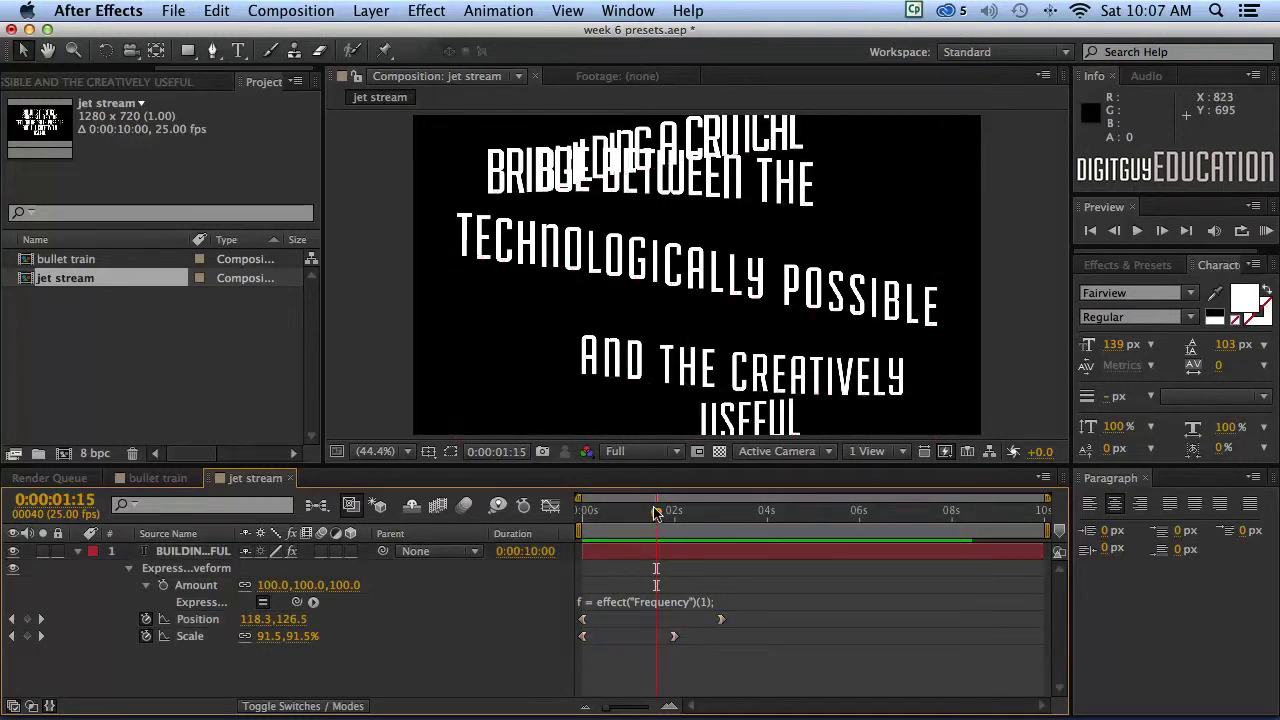
Scrub the fly-in to 1:05 and 2:01, then play it from the start
{"action": "left_click_drag", "start_coordinate": [656, 512], "coordinate": [637, 512]}
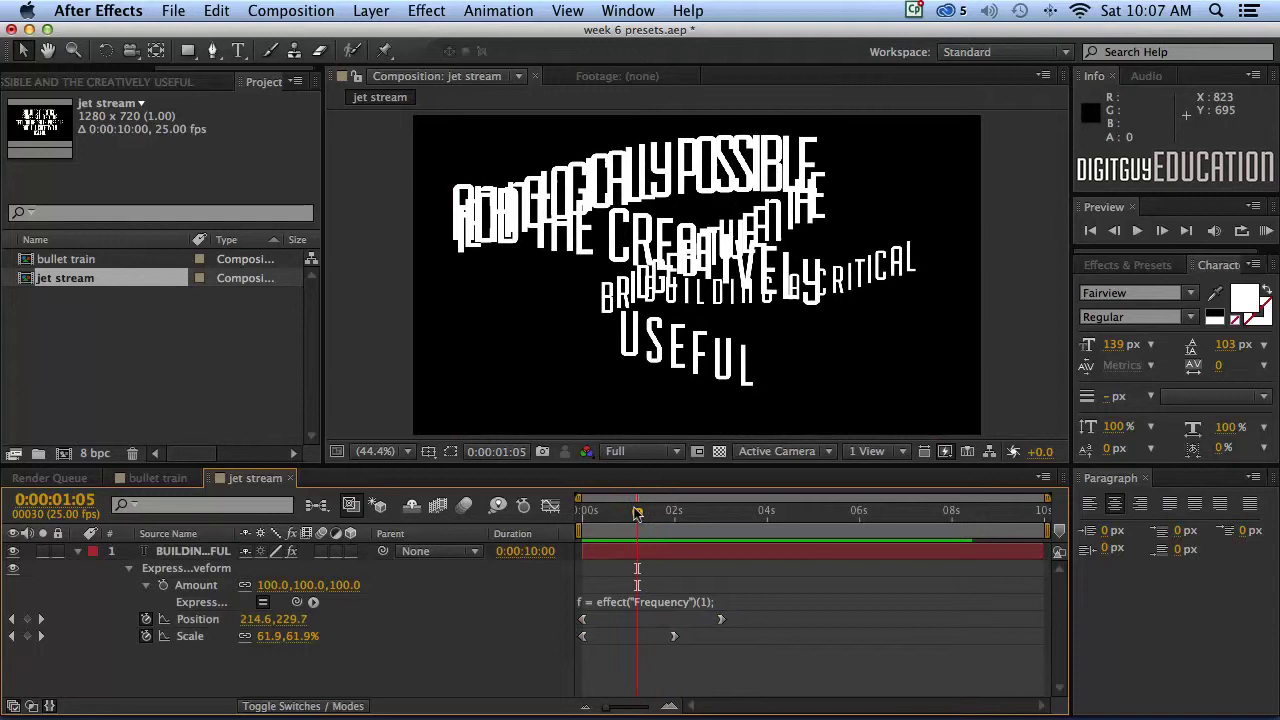
{"action": "left_click_drag", "start_coordinate": [606, 514], "coordinate": [677, 520]}
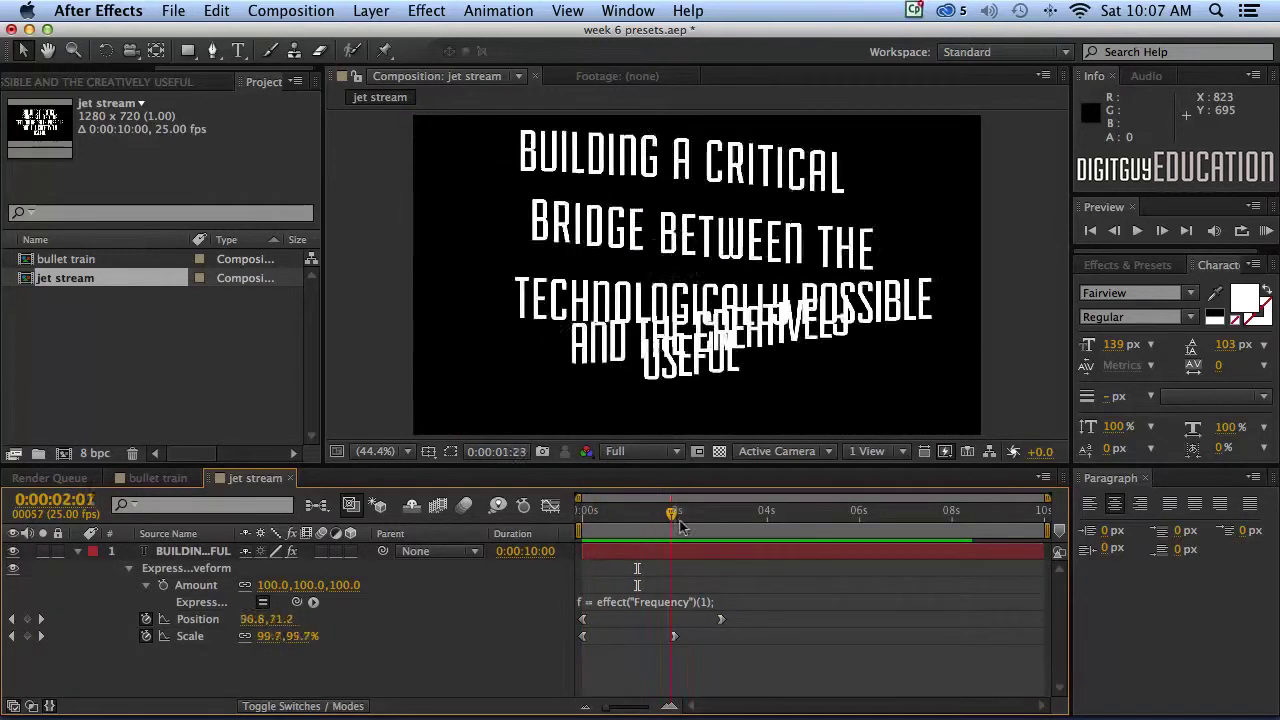
{"action": "key", "text": "space"}
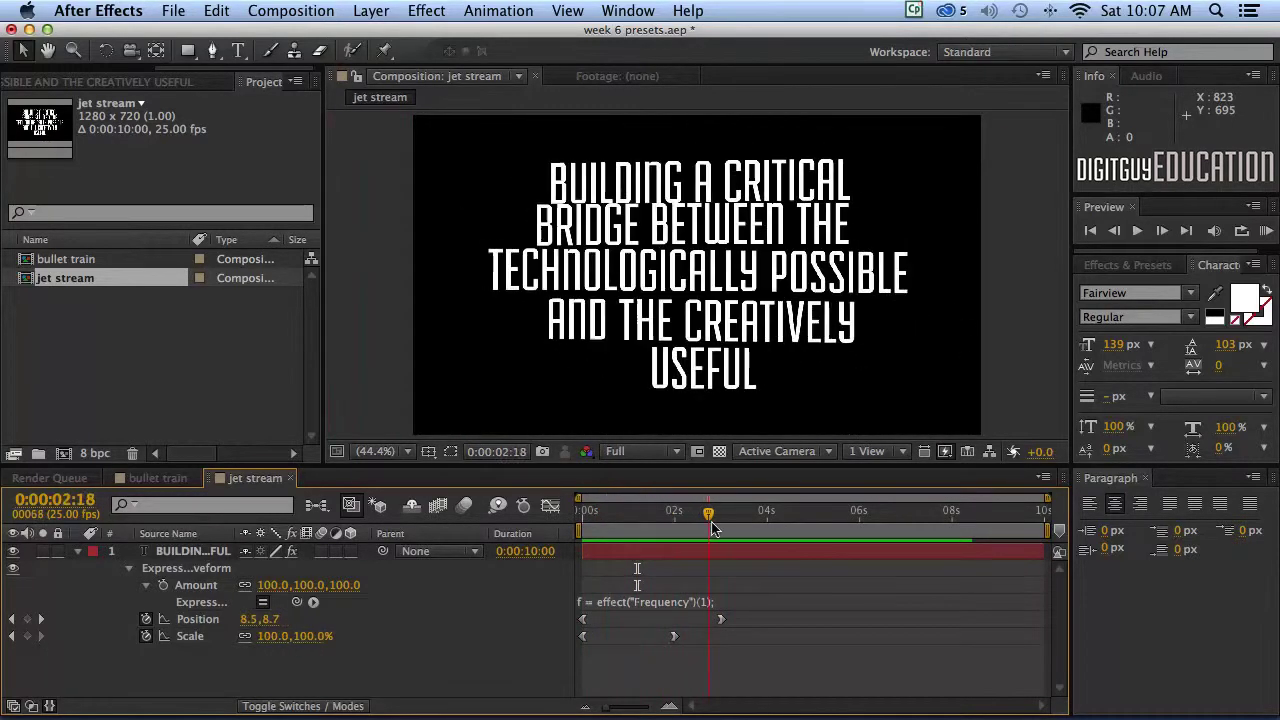
{"action": "mouse_move", "coordinate": [670, 530]}
{"action": "left_mouse_down"}
{"action": "mouse_move", "coordinate": [583, 514]}
{"action": "mouse_move", "coordinate": [689, 527]}
{"action": "left_mouse_up"}
Select the ending Position and Scale keyframes and drag them later, to roughly 2.6 and 3.6 seconds
{"action": "left_click_drag", "start_coordinate": [743, 618], "coordinate": [582, 645]}
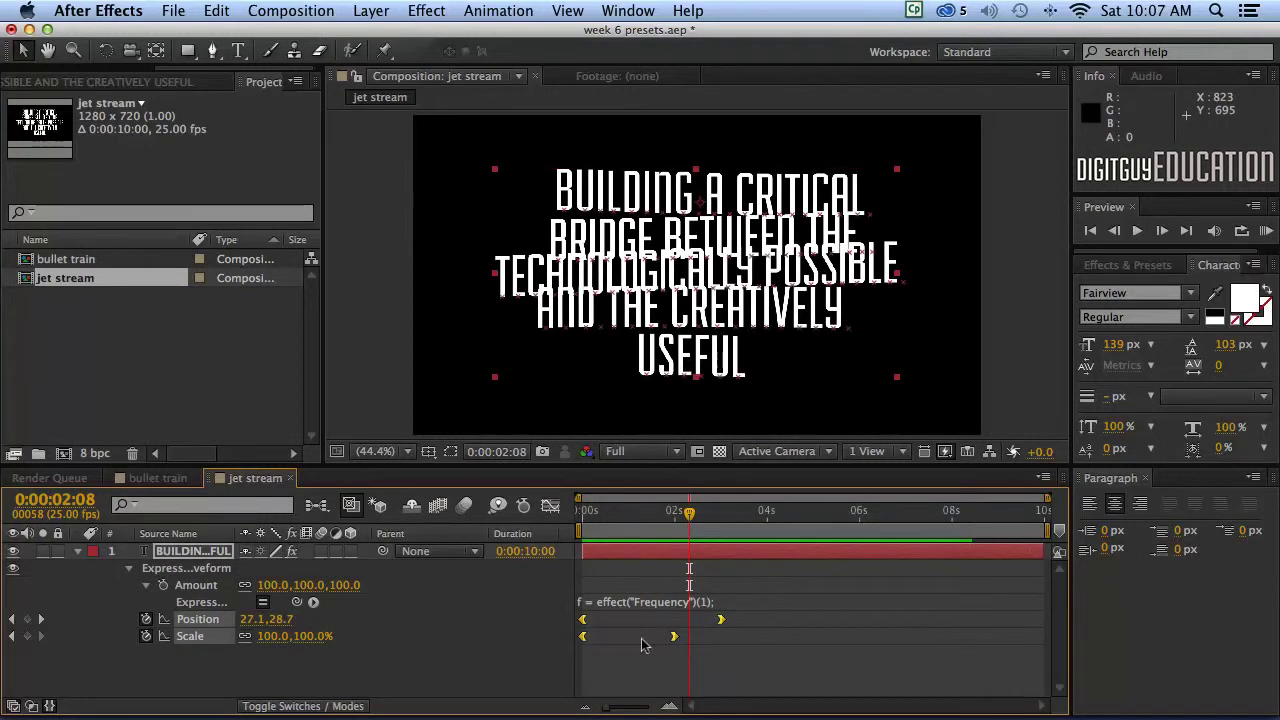
{"action": "left_click", "coordinate": [717, 642]}
{"action": "left_click_drag", "start_coordinate": [776, 606], "coordinate": [652, 662]}
{"action": "left_click_drag", "start_coordinate": [718, 619], "coordinate": [658, 619]}
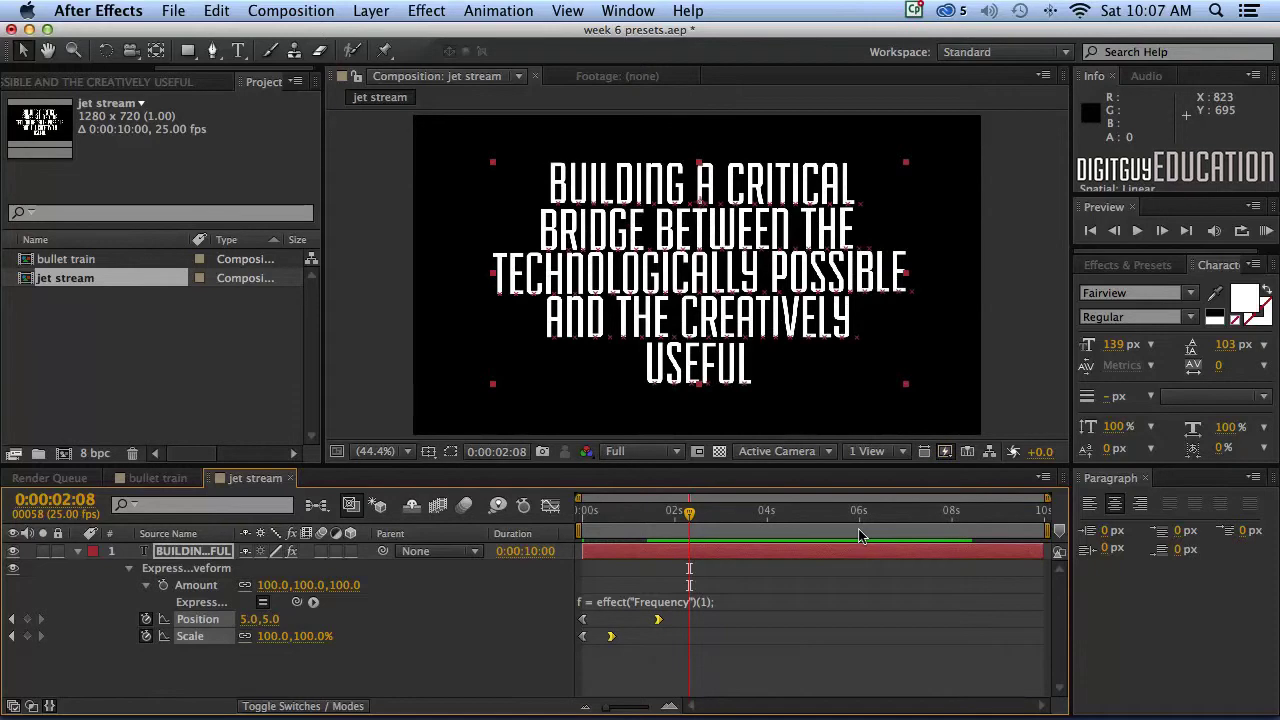
{"action": "left_click", "coordinate": [1090, 230]}
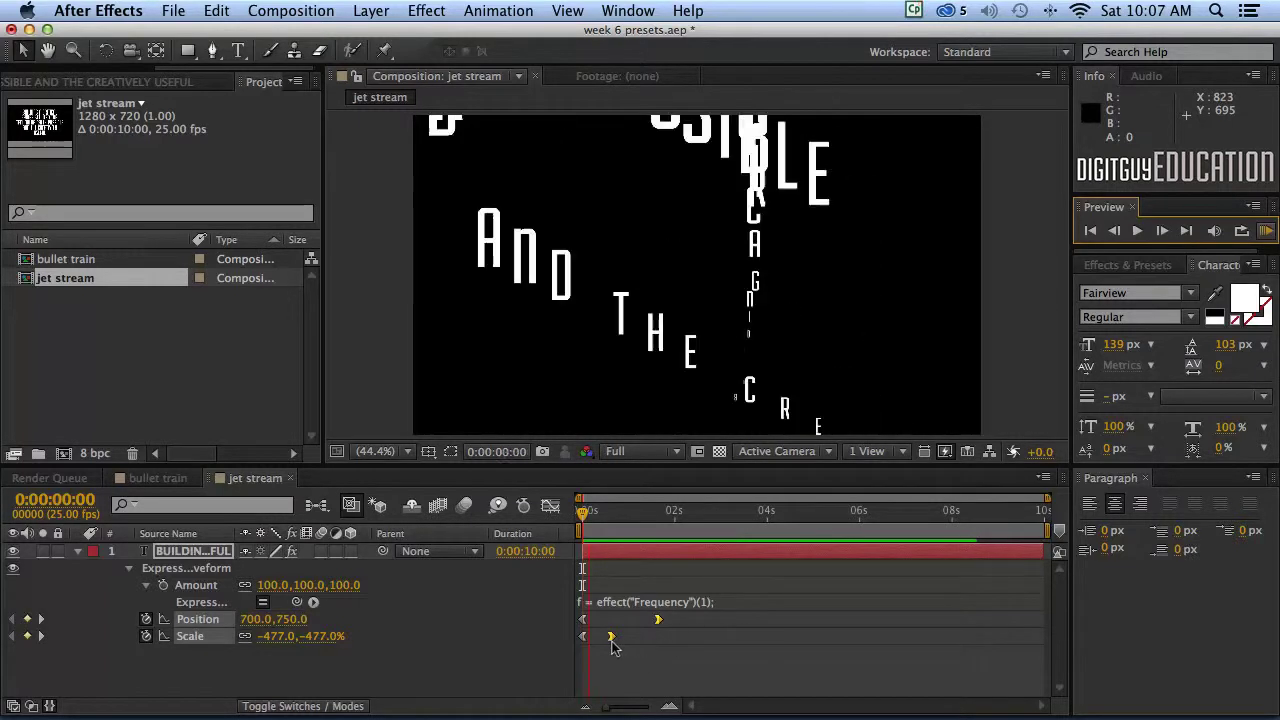
{"action": "left_click_drag", "start_coordinate": [657, 625], "coordinate": [761, 619]}
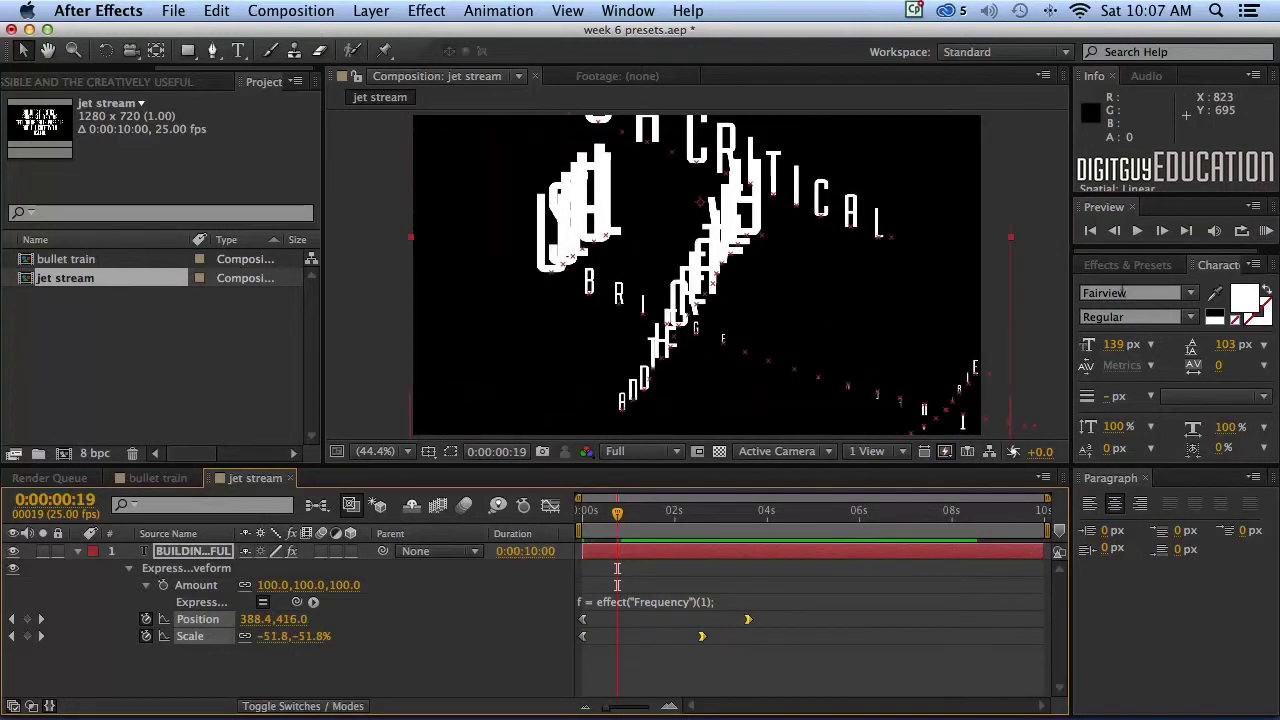
Preview the quote, then pull its end keyframes earlier: Position to about 2s, Scale to about 1s
{"action": "left_click", "coordinate": [1089, 231]}
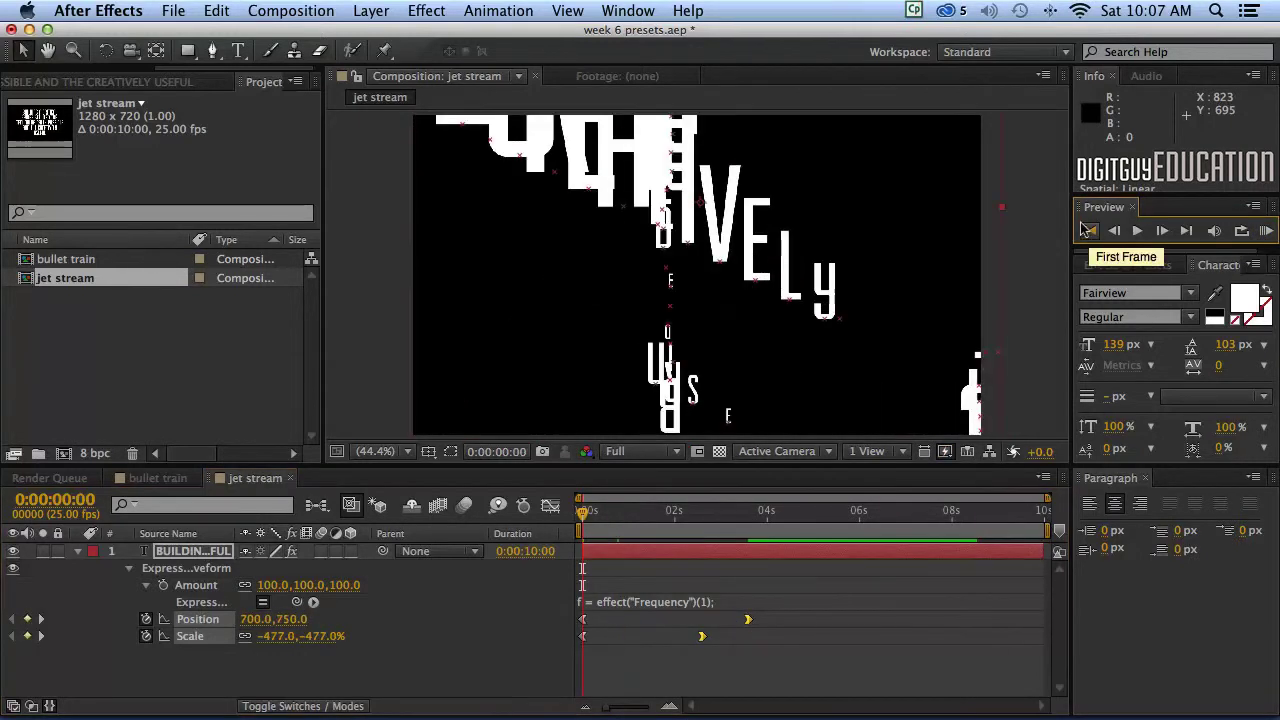
{"action": "left_click", "coordinate": [1265, 231]}
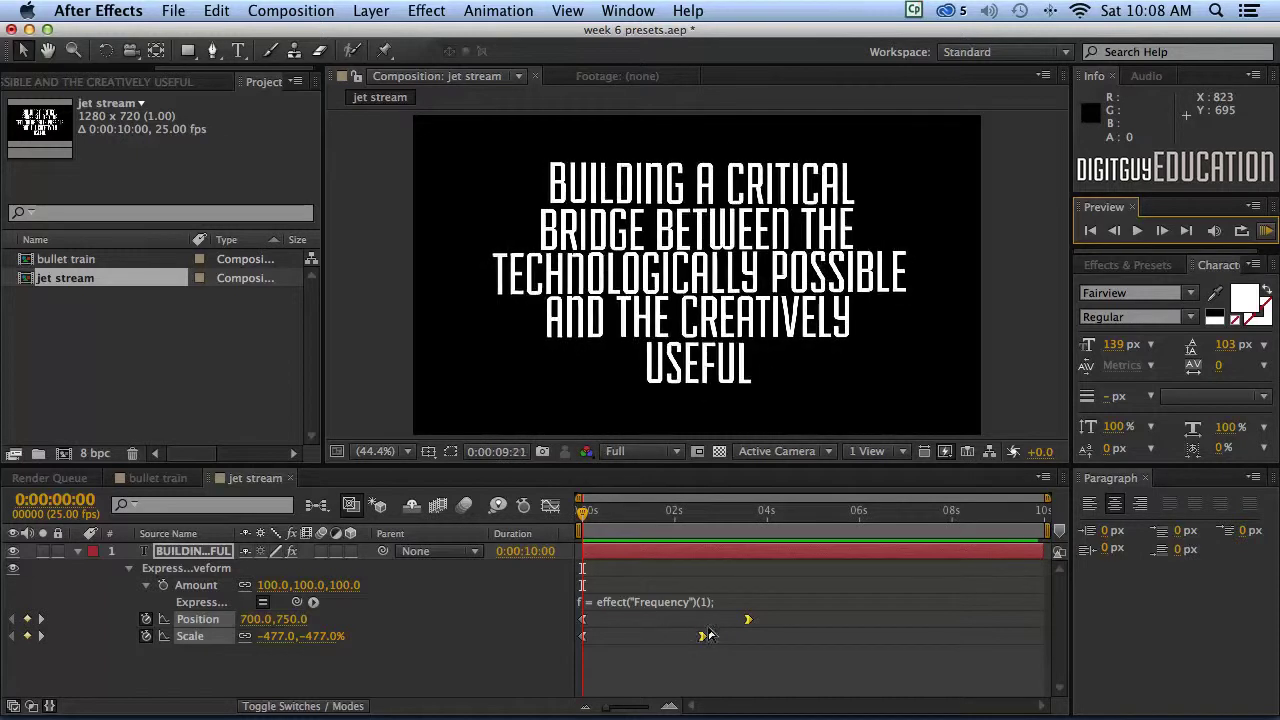
{"action": "left_click", "coordinate": [743, 623]}
{"action": "left_click_drag", "start_coordinate": [747, 619], "coordinate": [674, 621]}
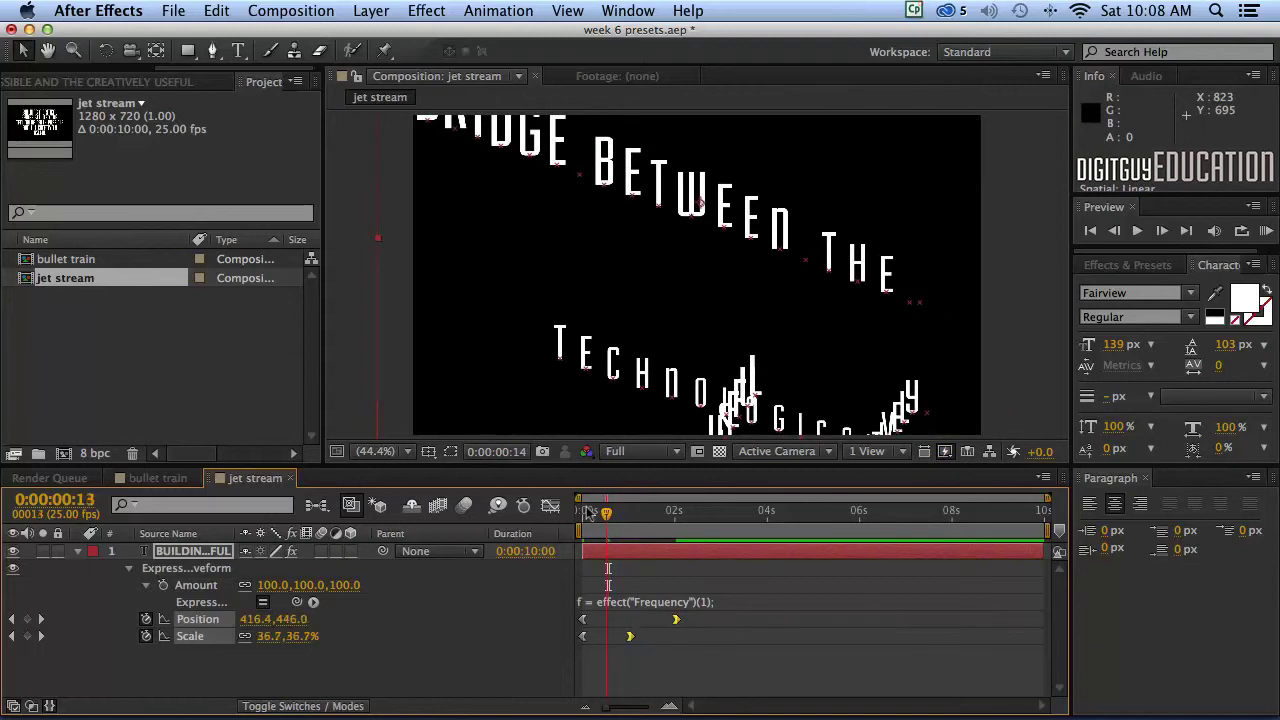
{"action": "left_click_drag", "start_coordinate": [588, 512], "coordinate": [903, 517]}
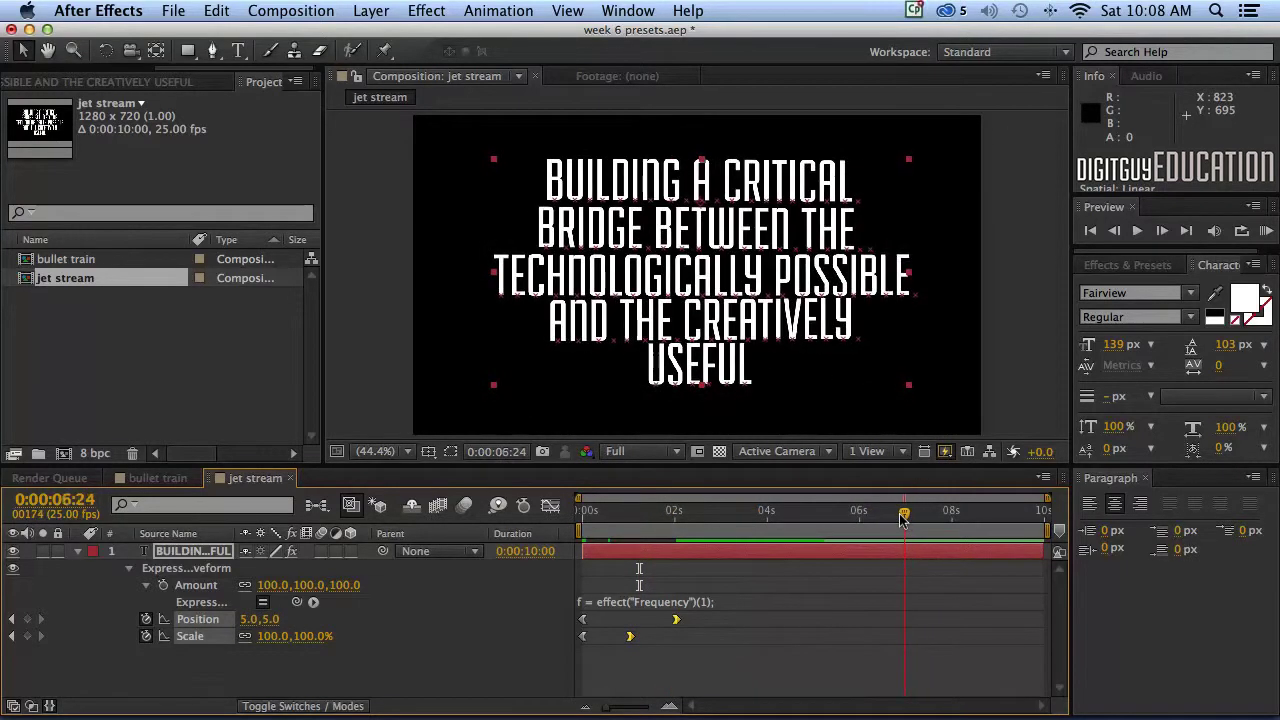
Show only the quote layer's Opacity and drop it to 0% at 0:00:08:01
{"action": "left_click", "coordinate": [74, 552]}
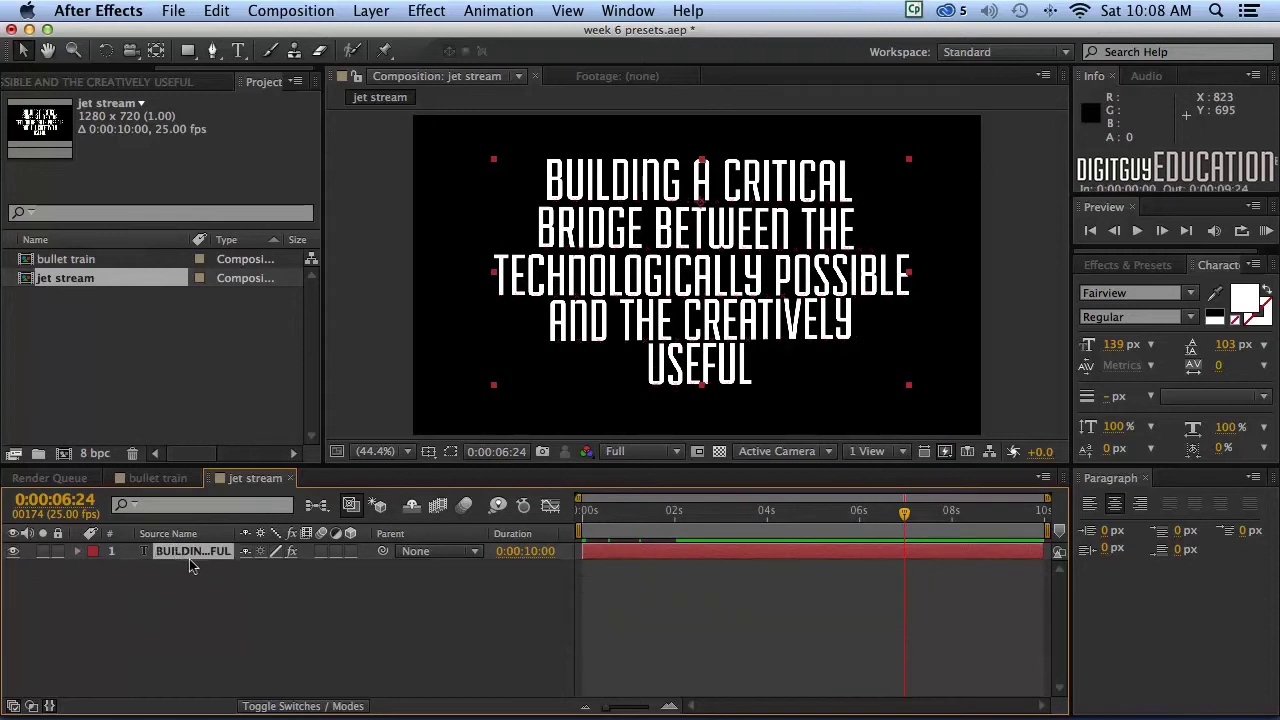
{"action": "key", "text": "t"}
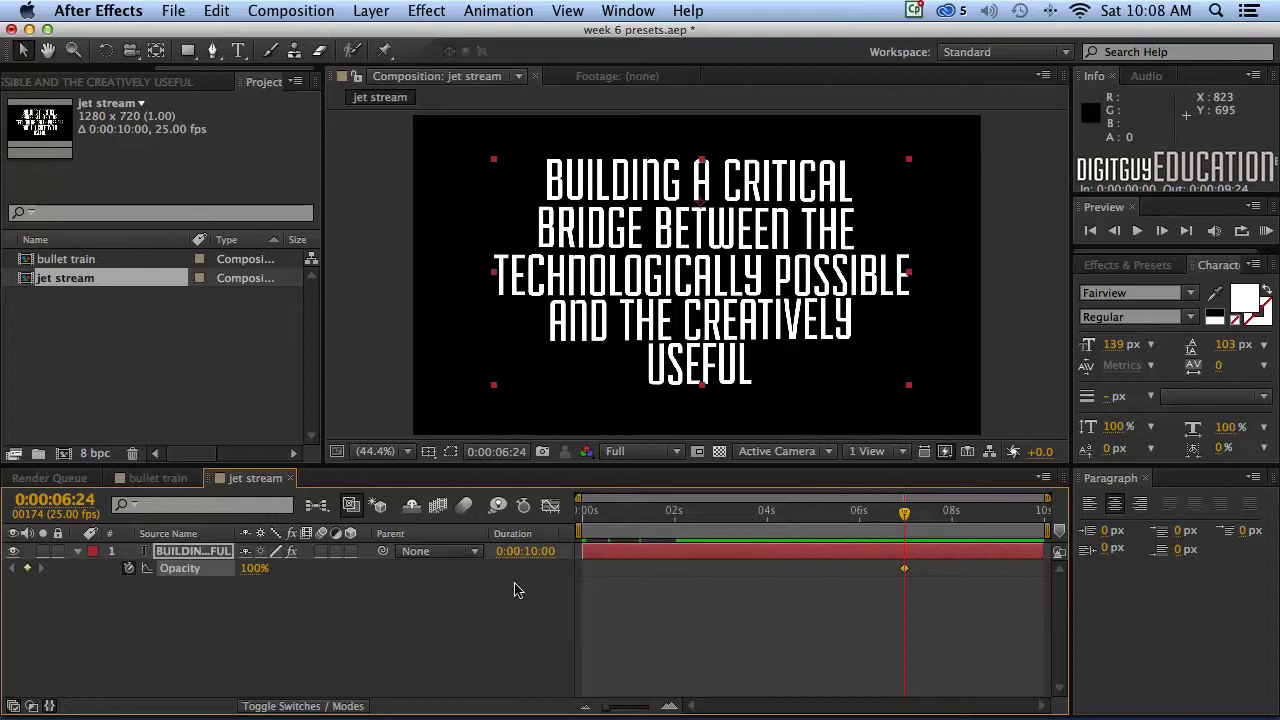
{"action": "left_click_drag", "start_coordinate": [903, 513], "coordinate": [952, 513]}
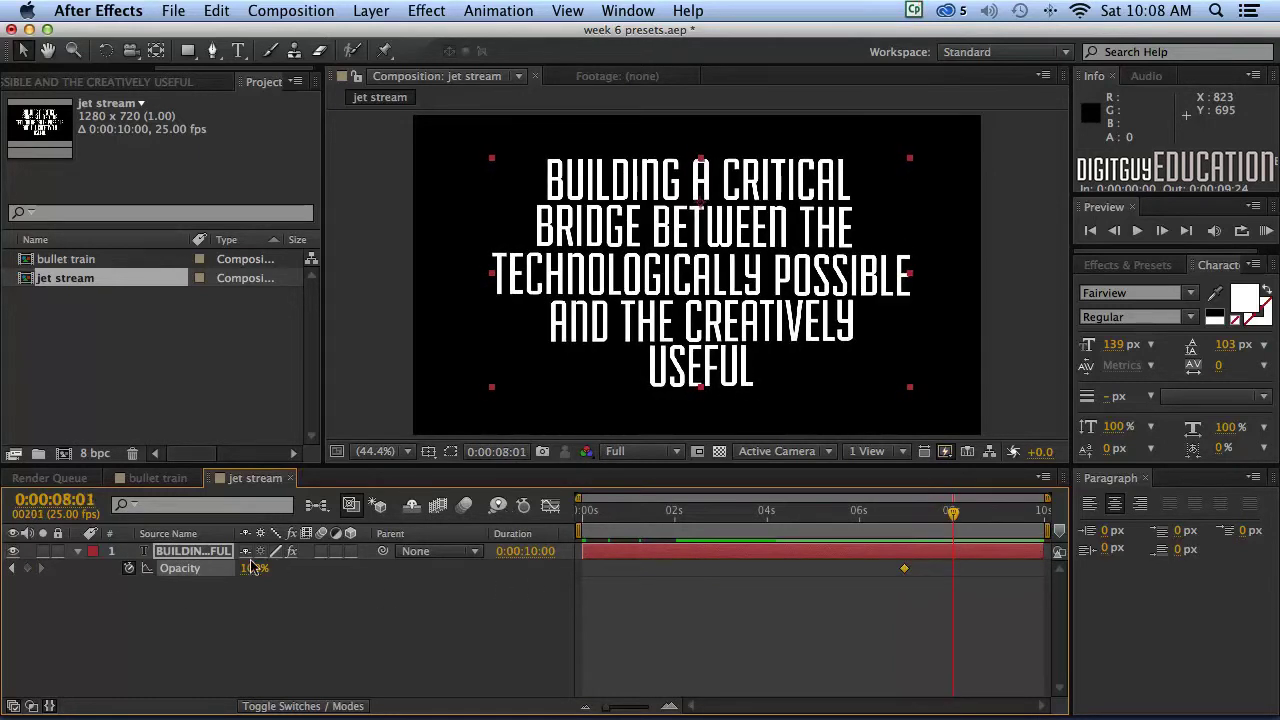
{"action": "left_click_drag", "start_coordinate": [250, 568], "coordinate": [180, 568]}
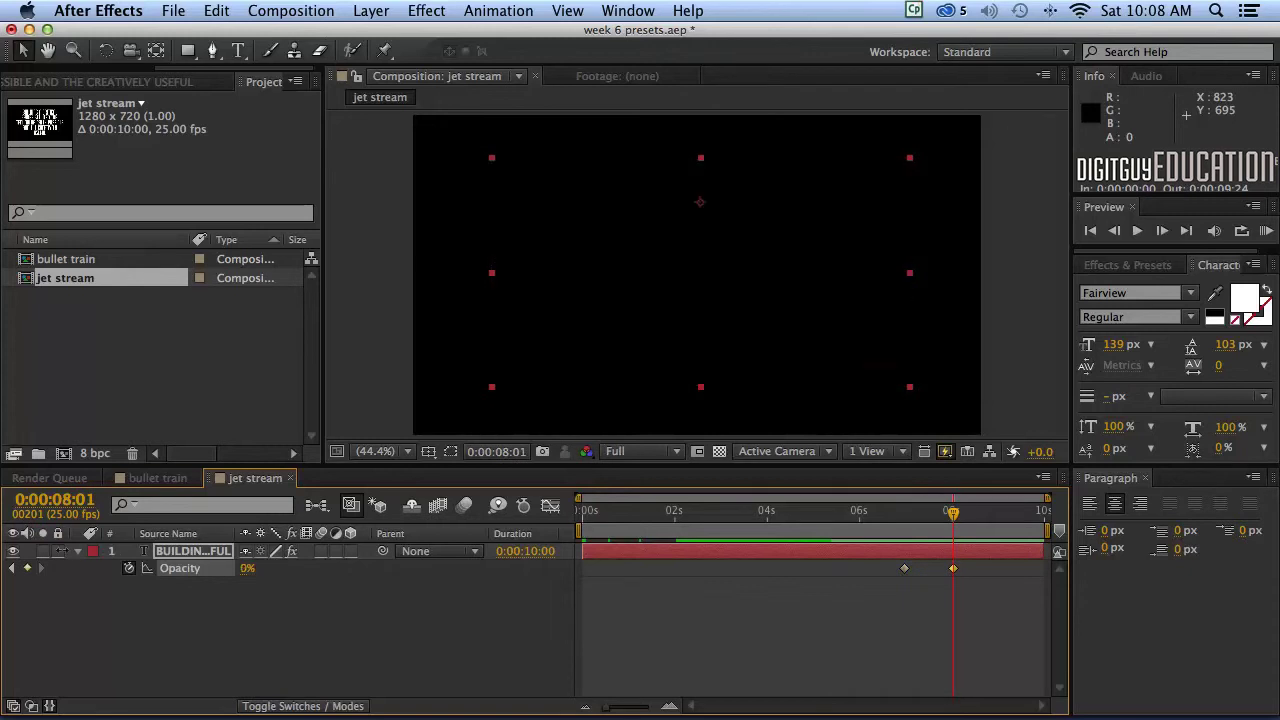
{"action": "left_click", "coordinate": [1085, 231]}
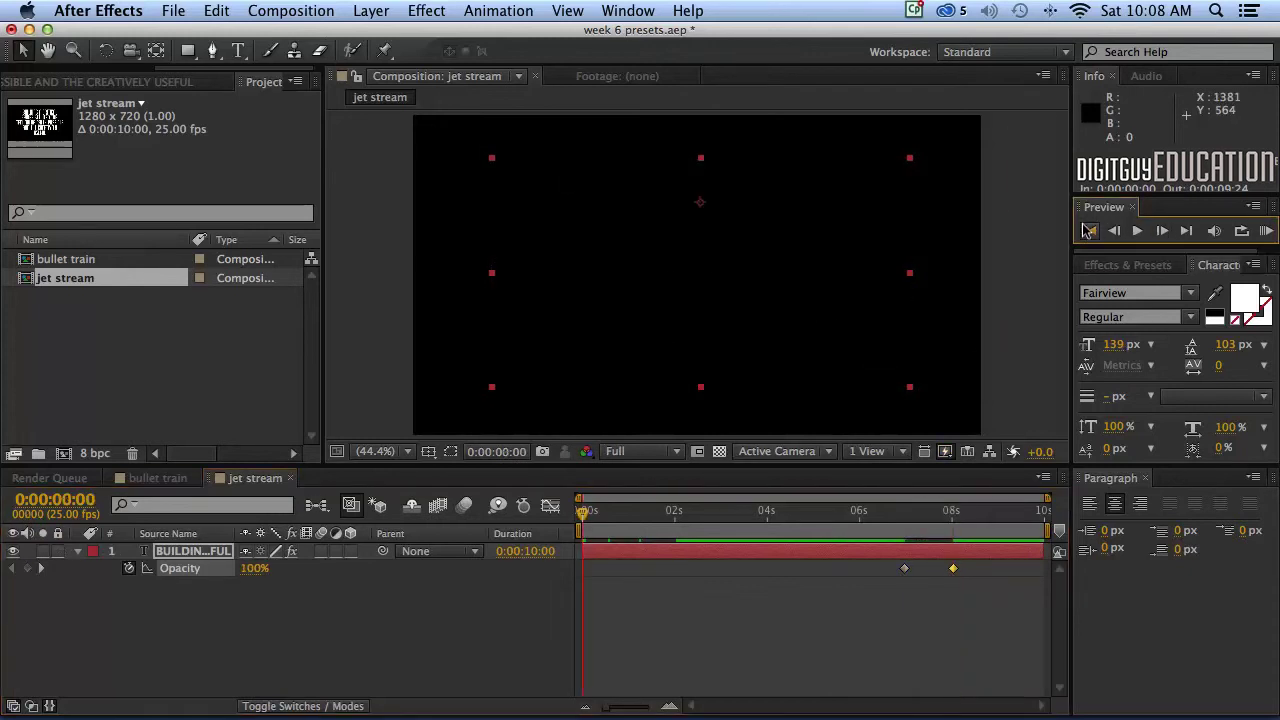
{"action": "left_click", "coordinate": [1266, 232]}
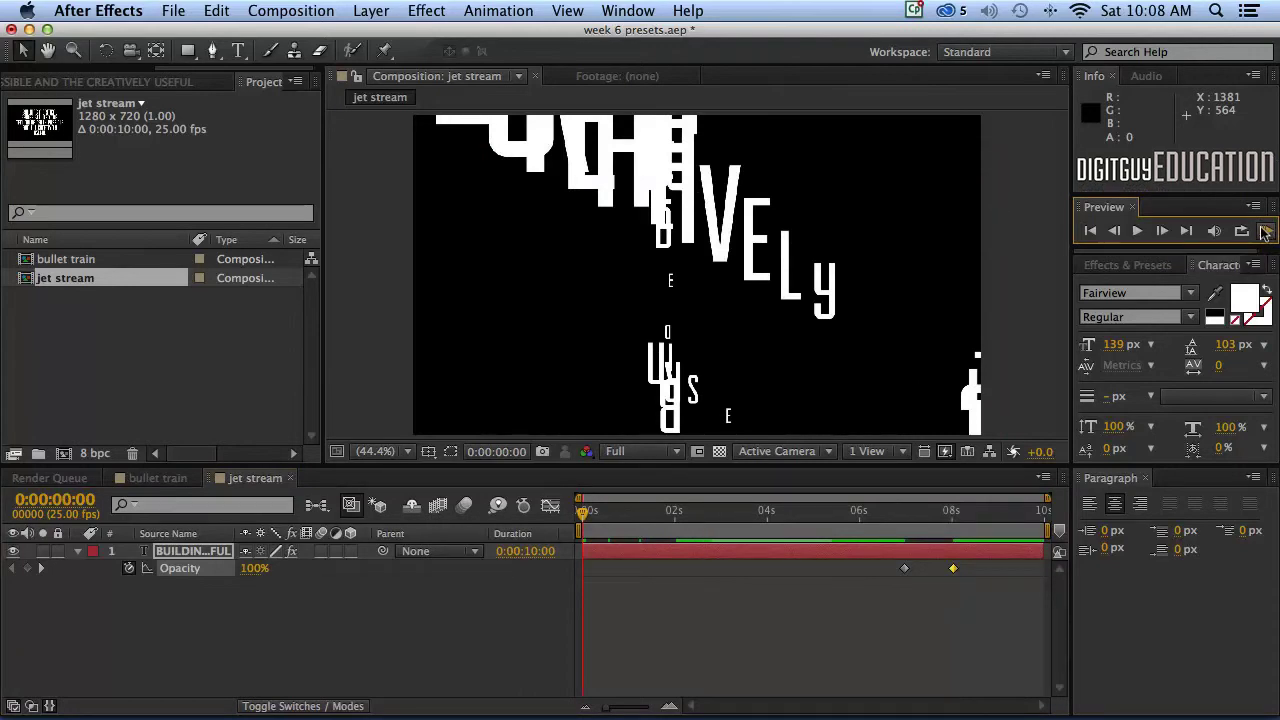